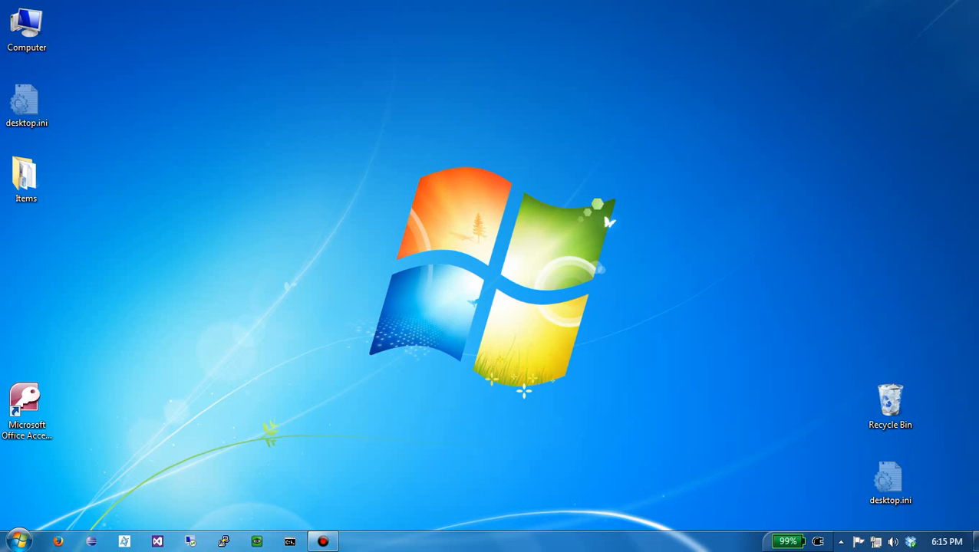
left_click(841, 542)
left_click(841, 542)
Open the C:\pics folder in a file window and minimize it.
key("super")
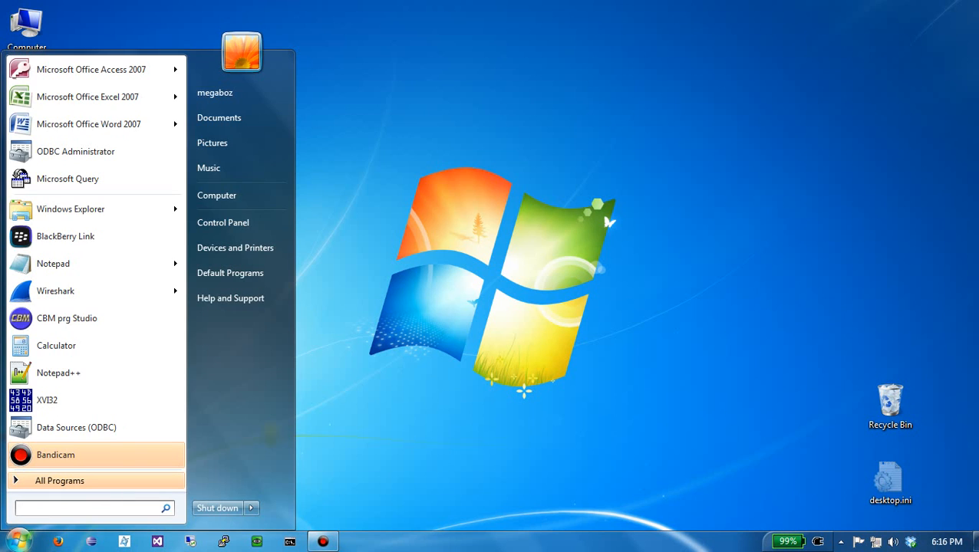
type("C:\\")
key("Return")
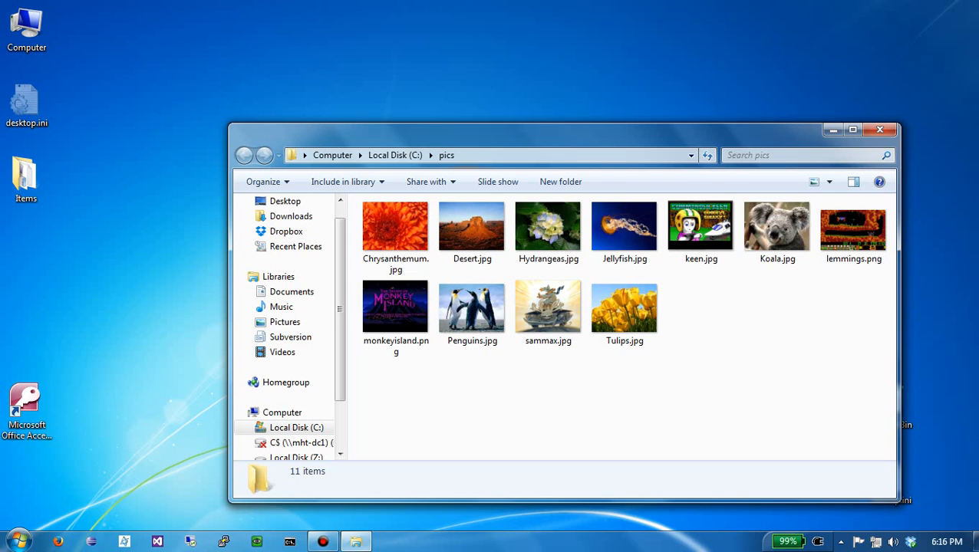
left_click(833, 130)
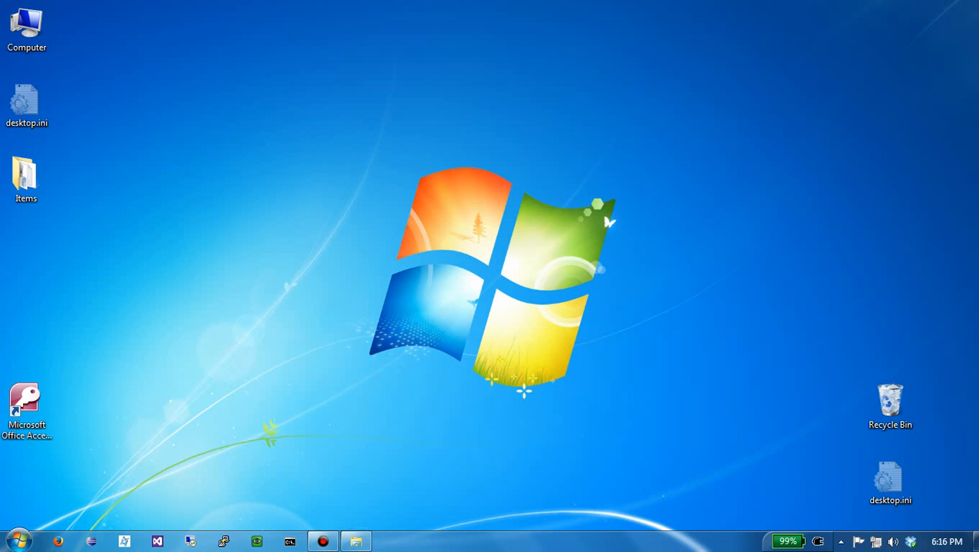
Open ODBC Administrator and add a user data source based on the emissary RT: Files driver.
key("super")
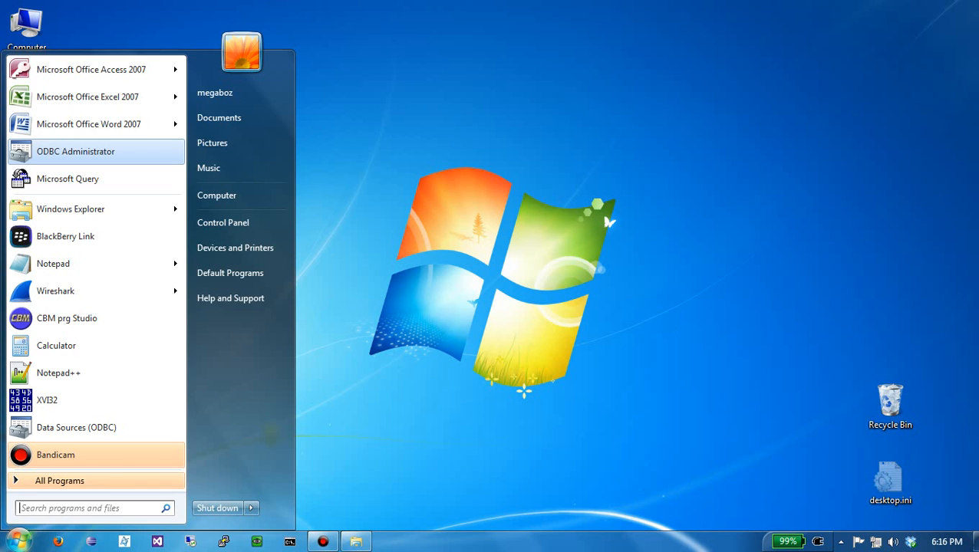
left_click(75, 152)
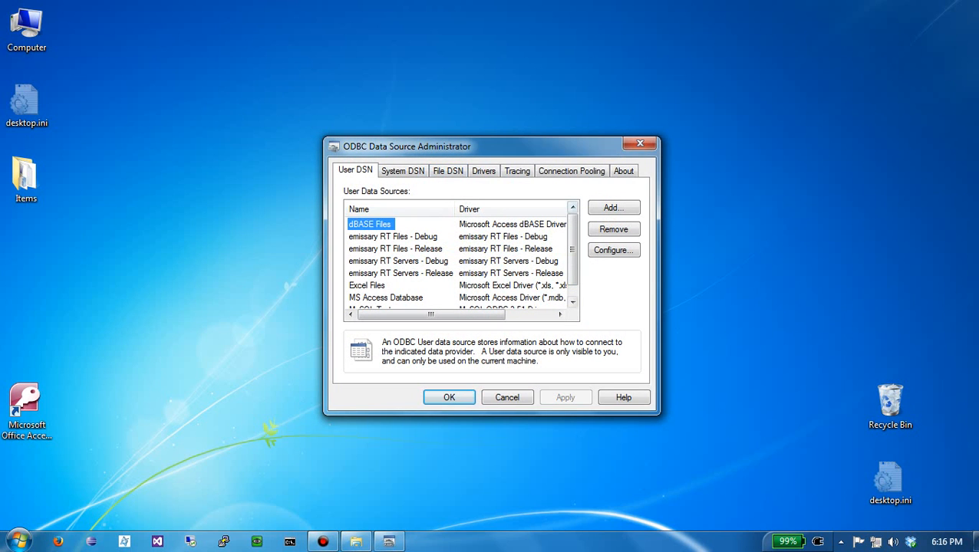
left_click(613, 208)
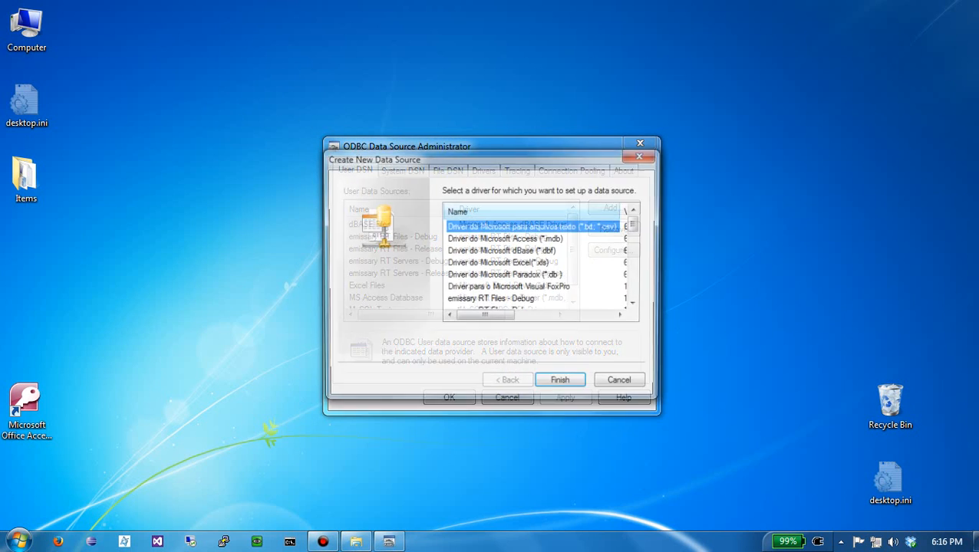
left_click_drag(636, 224, 636, 241)
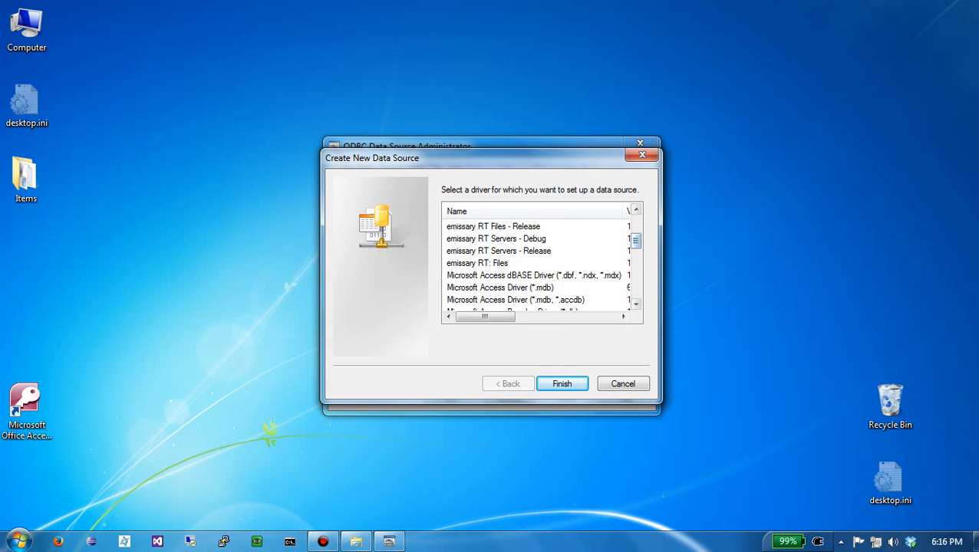
double_click(477, 263)
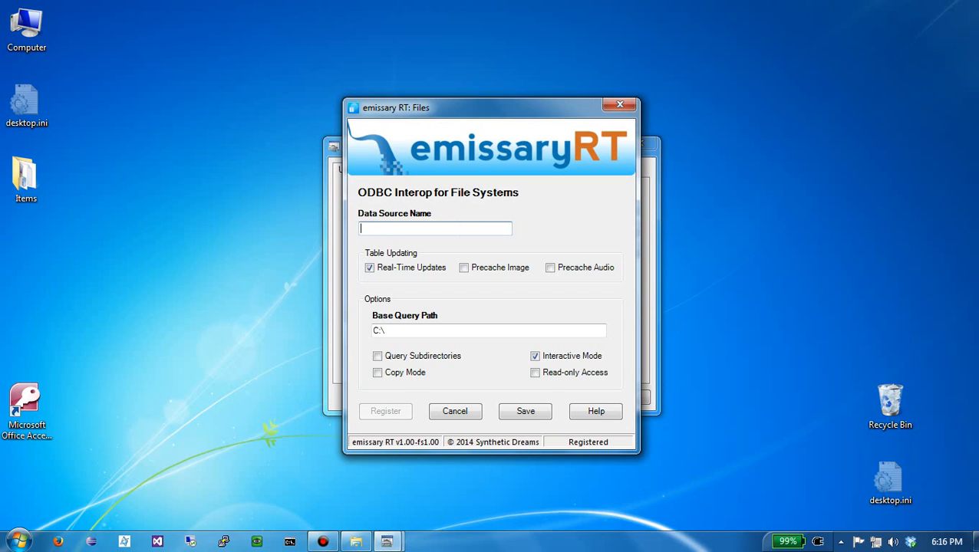
Name the data source TestConnection, set its base query path to C:\pics with Copy Mode enabled, and save it.
type("TestConnection")
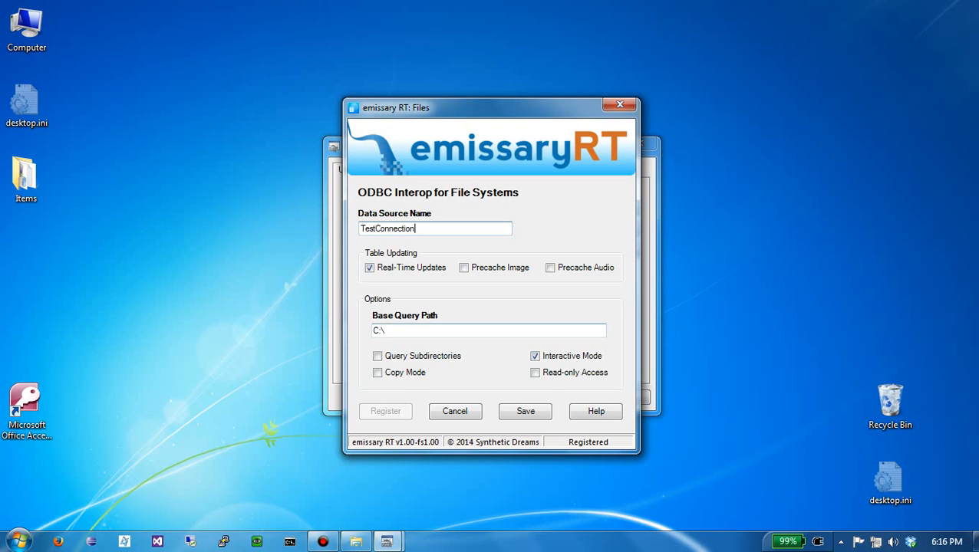
left_click(386, 331)
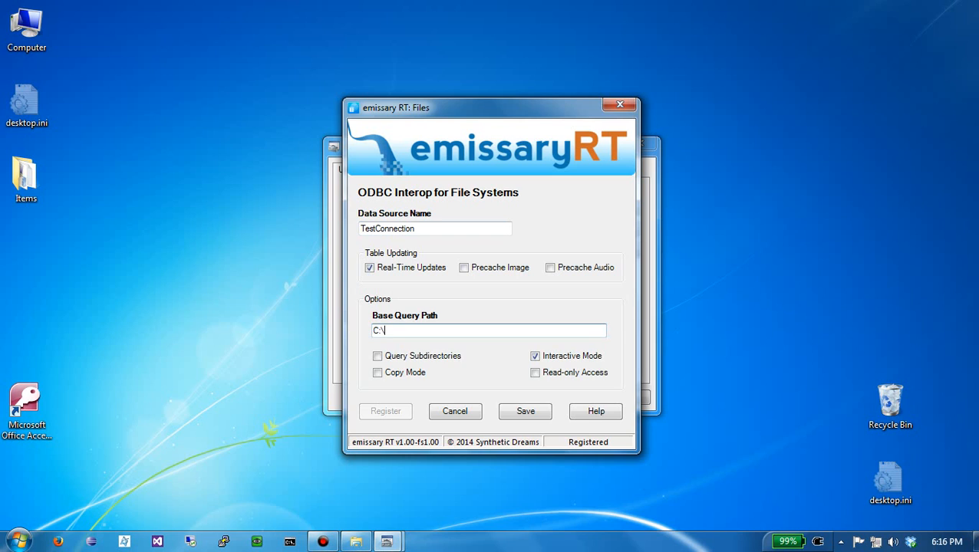
type("pics")
left_click(376, 372)
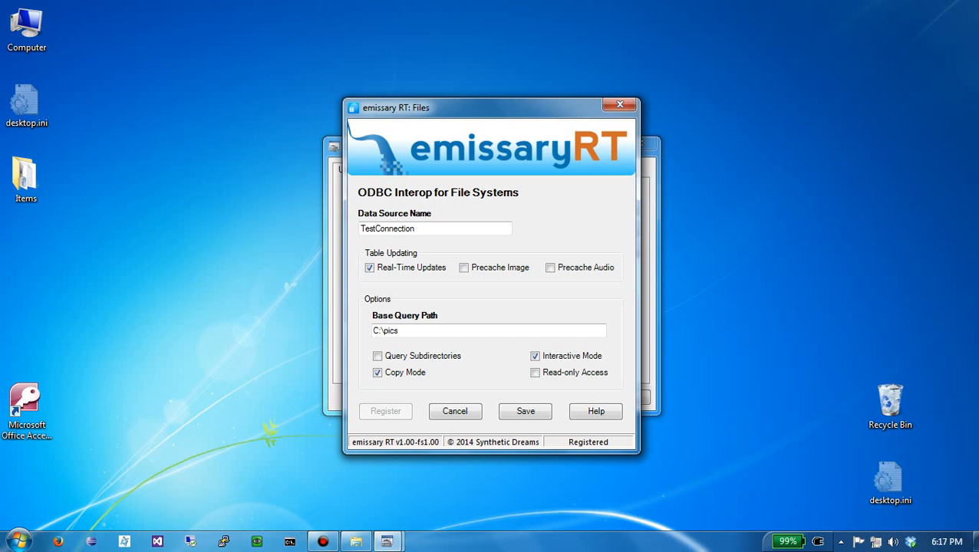
left_click(841, 542)
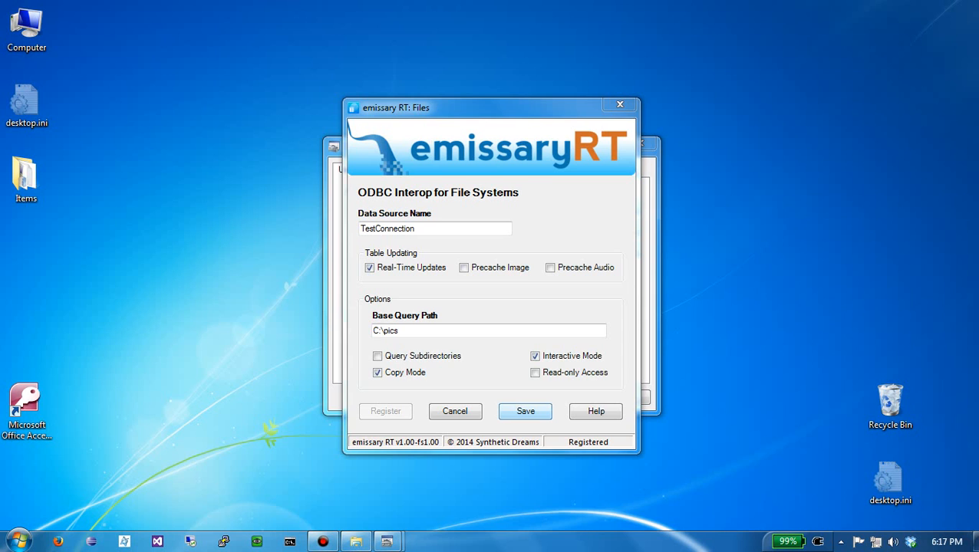
left_click(525, 412)
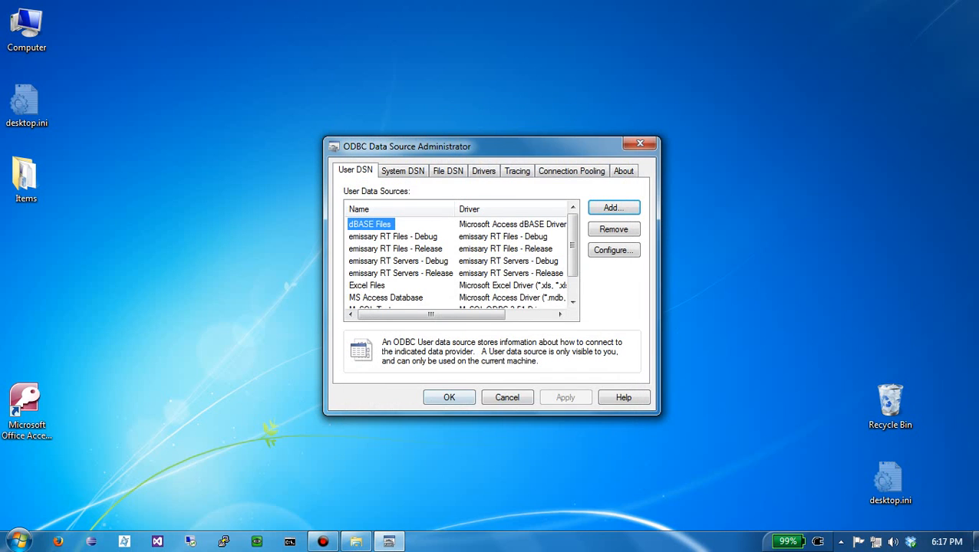
left_click_drag(573, 247, 572, 269)
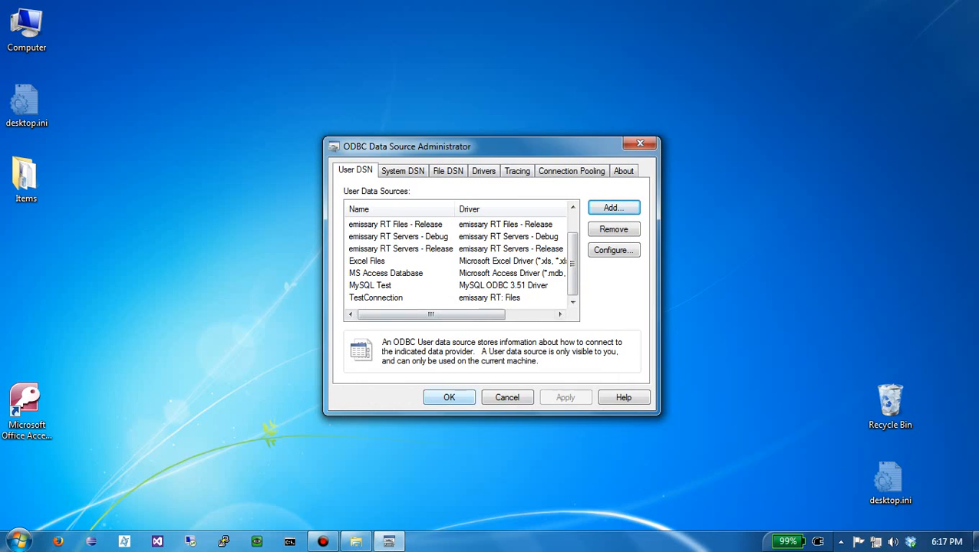
left_click(448, 397)
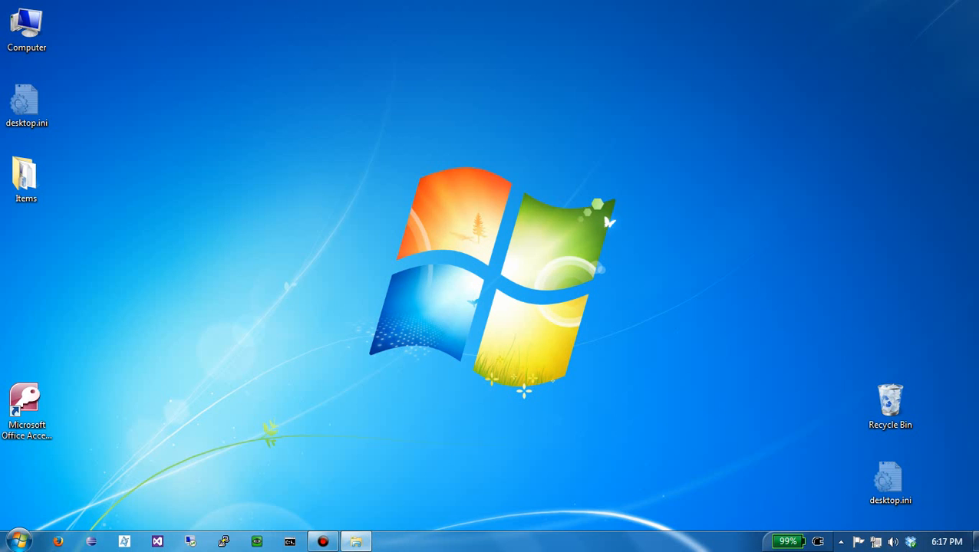
Launch Microsoft Access and create a blank database named TestDB1, replacing the existing file, without keeping the default empty table.
double_click(27, 407)
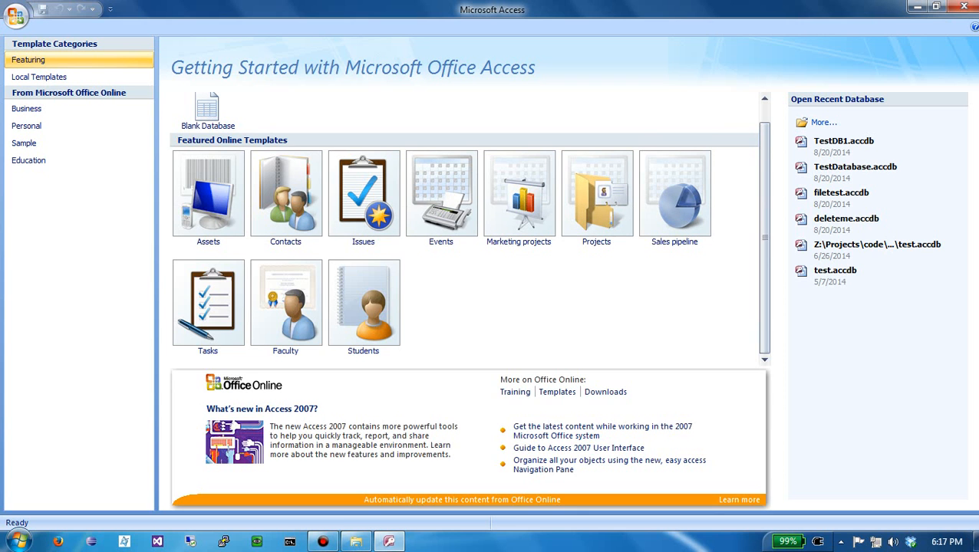
left_click(208, 112)
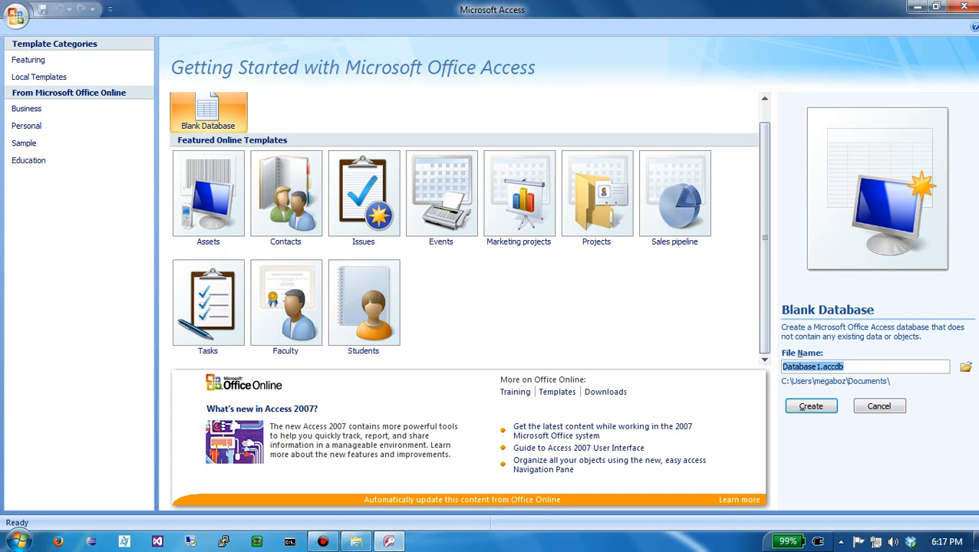
type("TestDB1")
key("Tab")
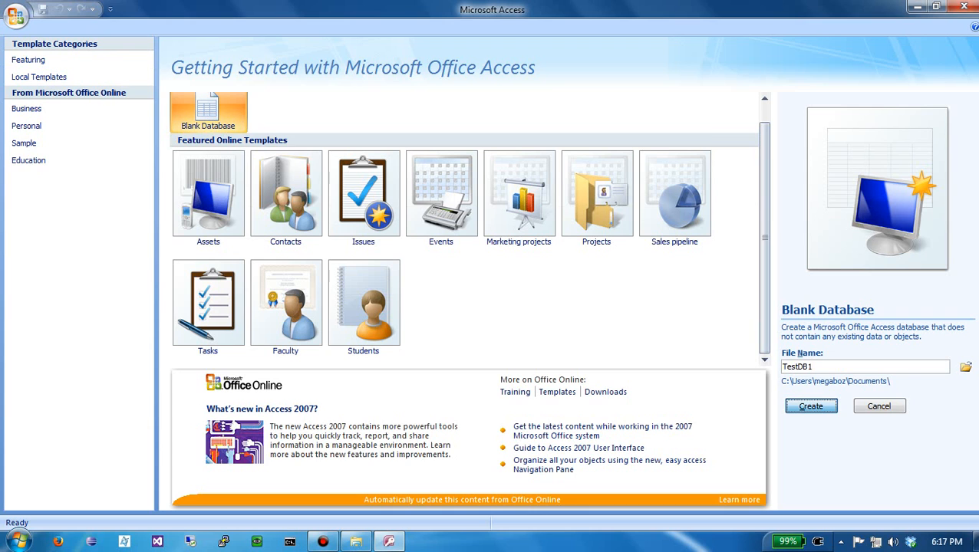
key("Return")
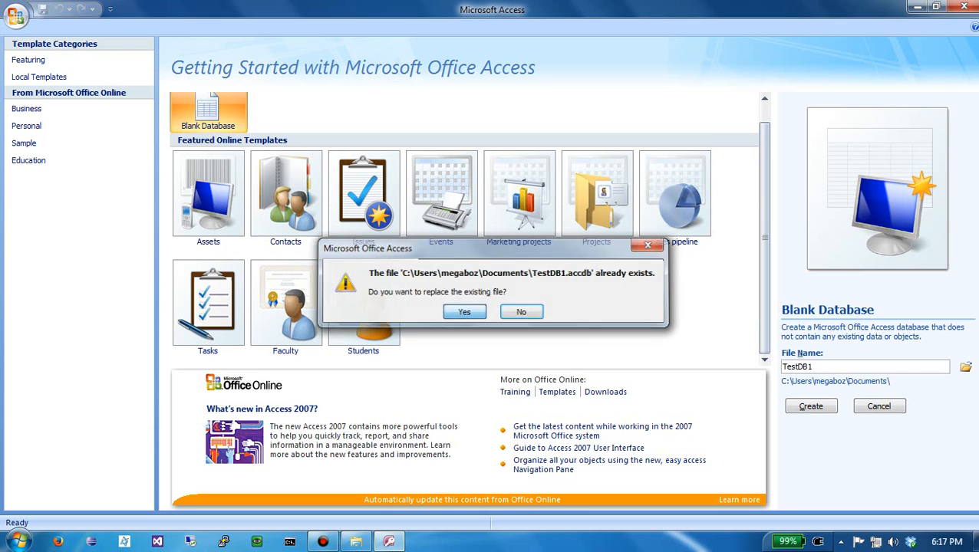
key("Return")
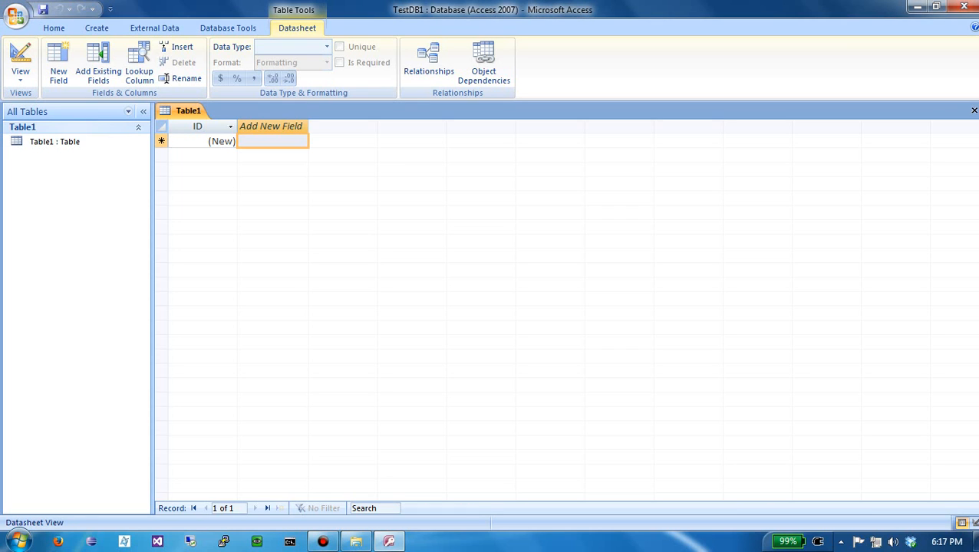
left_click(974, 110)
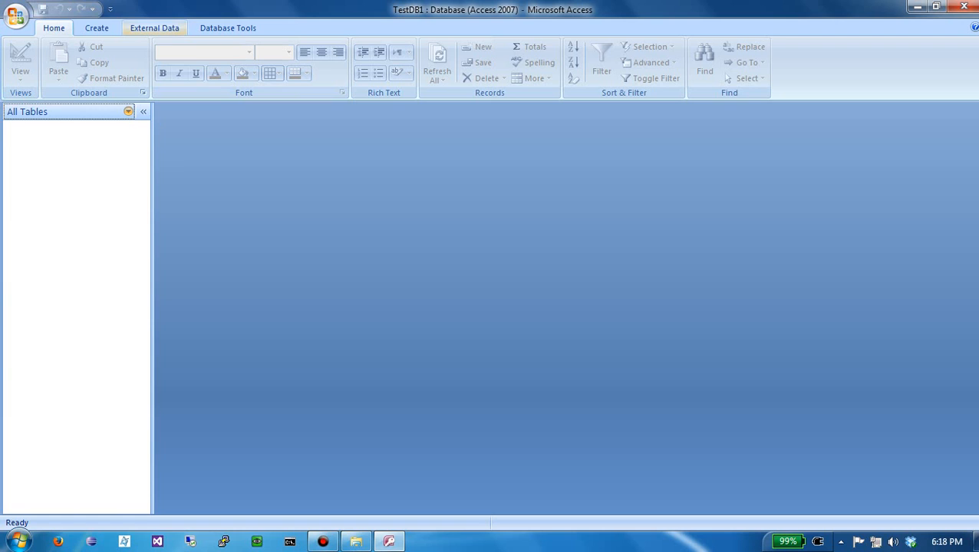
Start linking ODBC tables to the database, using TestConnection as the machine data source.
left_click(154, 28)
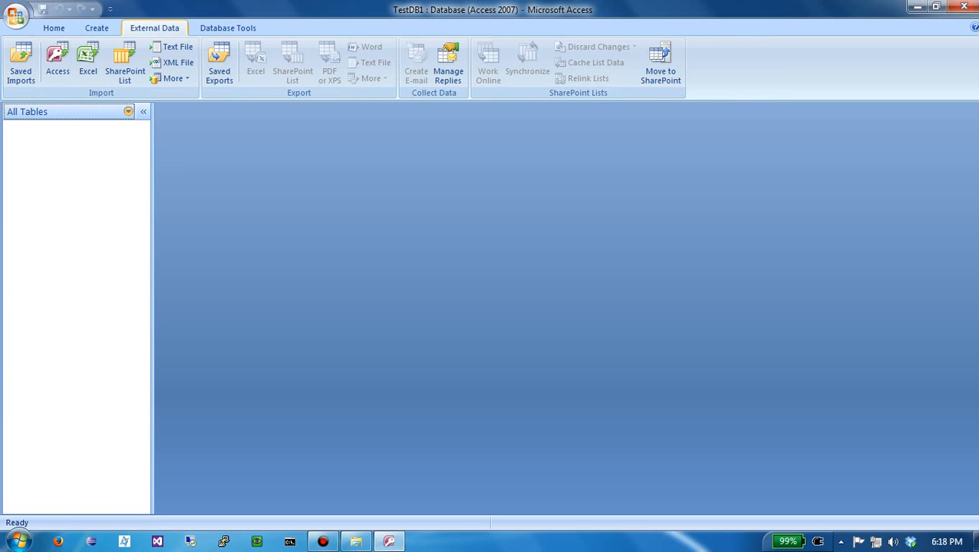
left_click(171, 78)
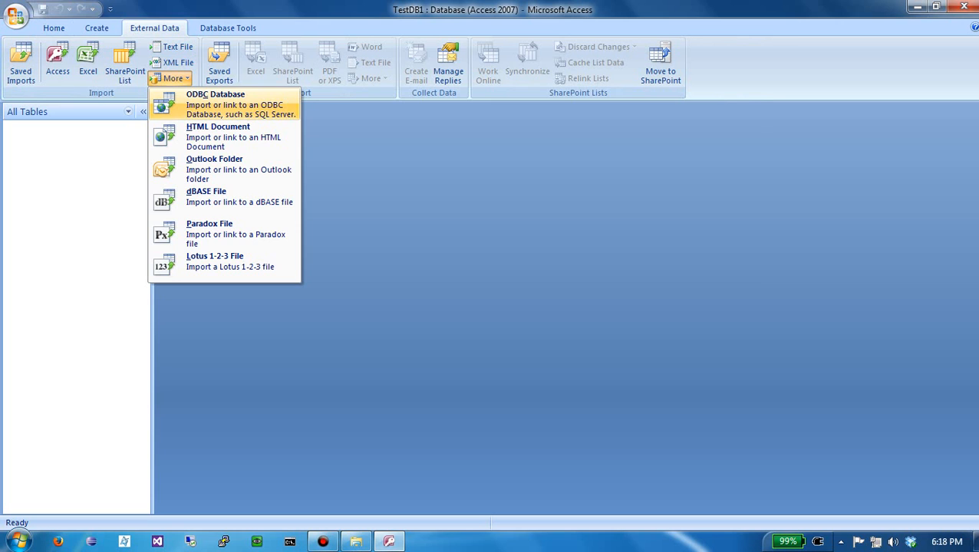
left_click(216, 104)
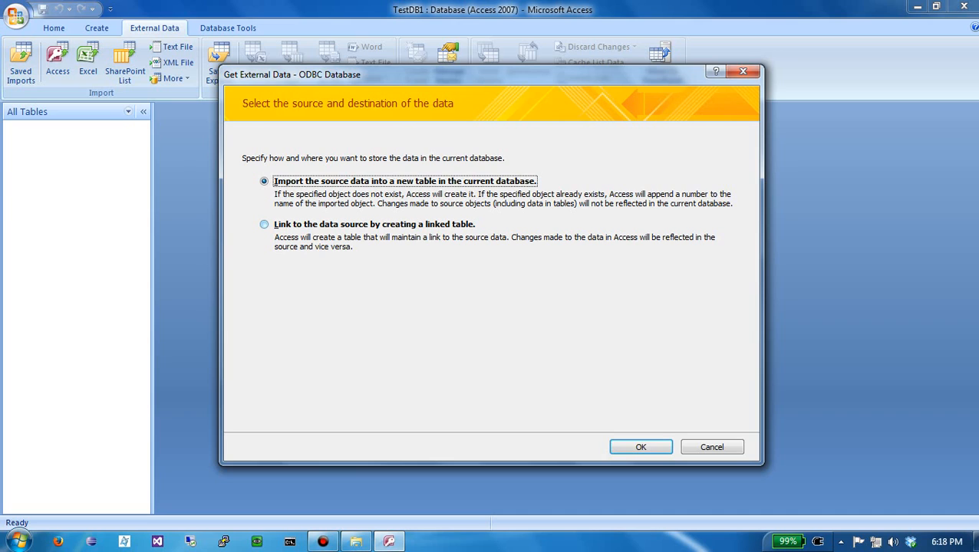
left_click(264, 225)
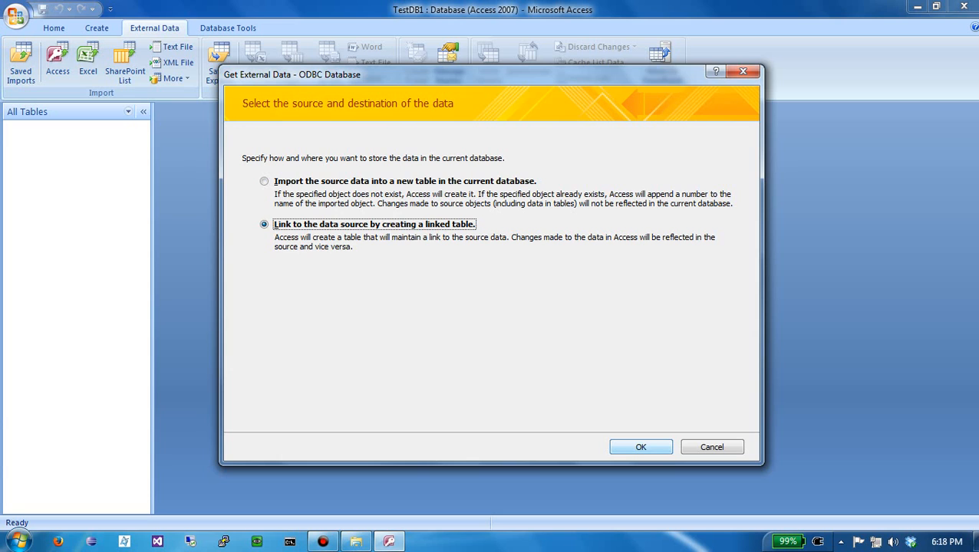
key("Return")
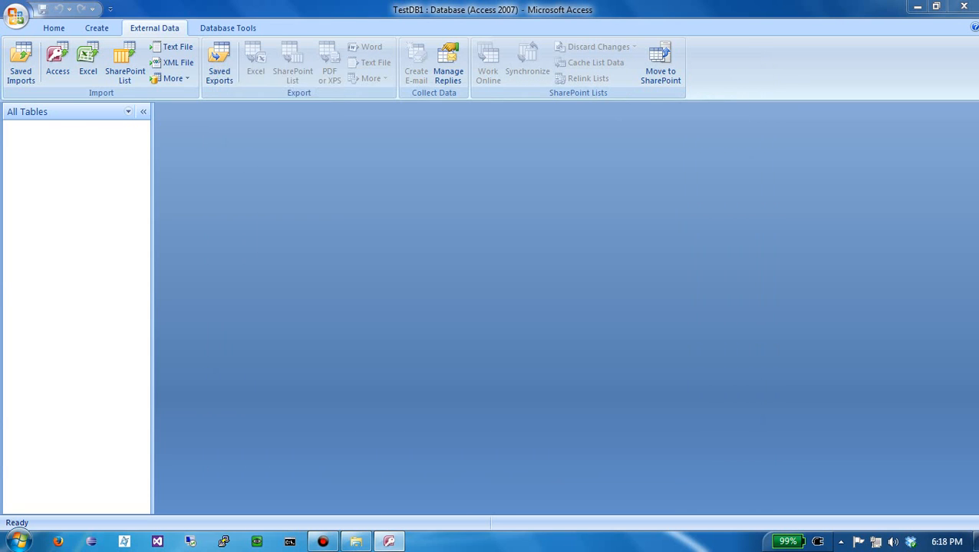
left_click(120, 37)
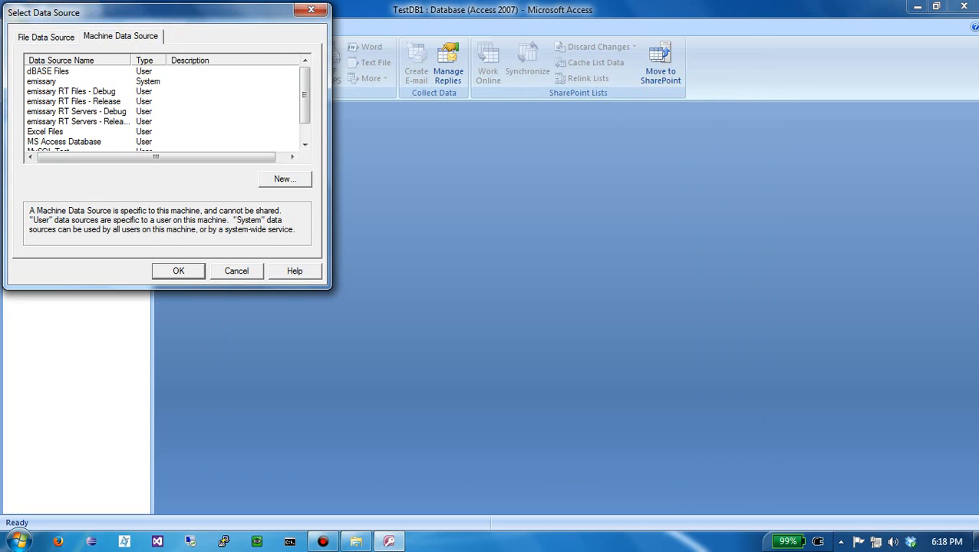
left_click_drag(305, 94, 305, 112)
double_click(53, 142)
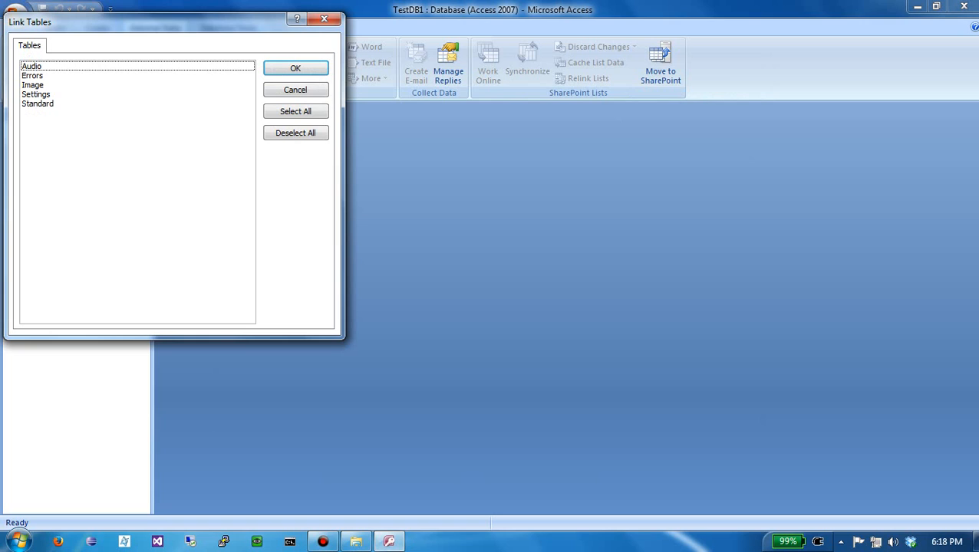
Link the Standard, Image and Audio tables into the database.
left_click(37, 104)
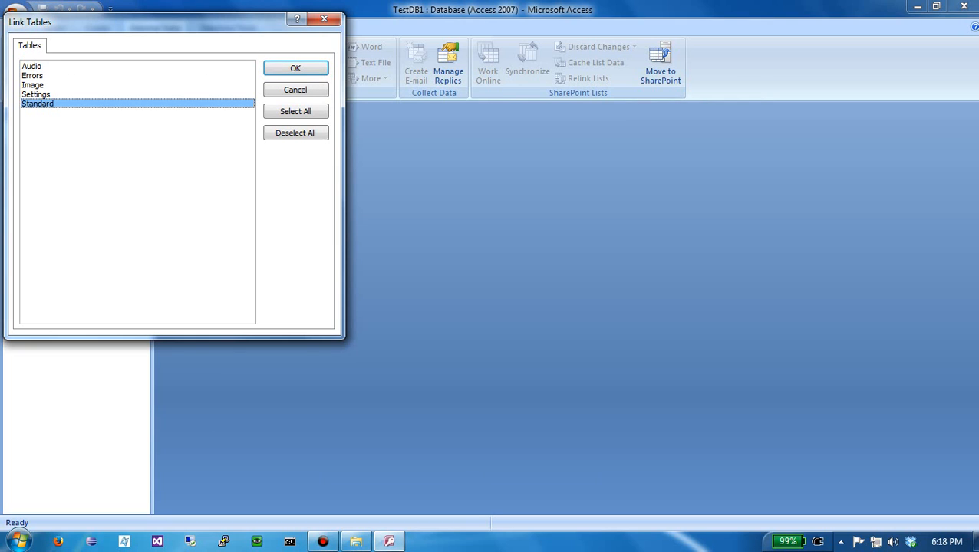
left_click(33, 85)
left_click(32, 67)
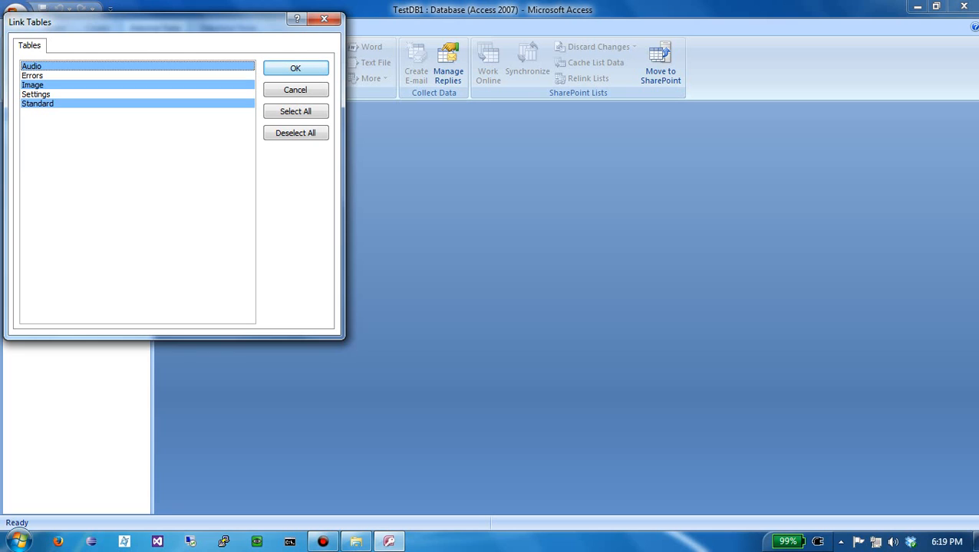
left_click(295, 68)
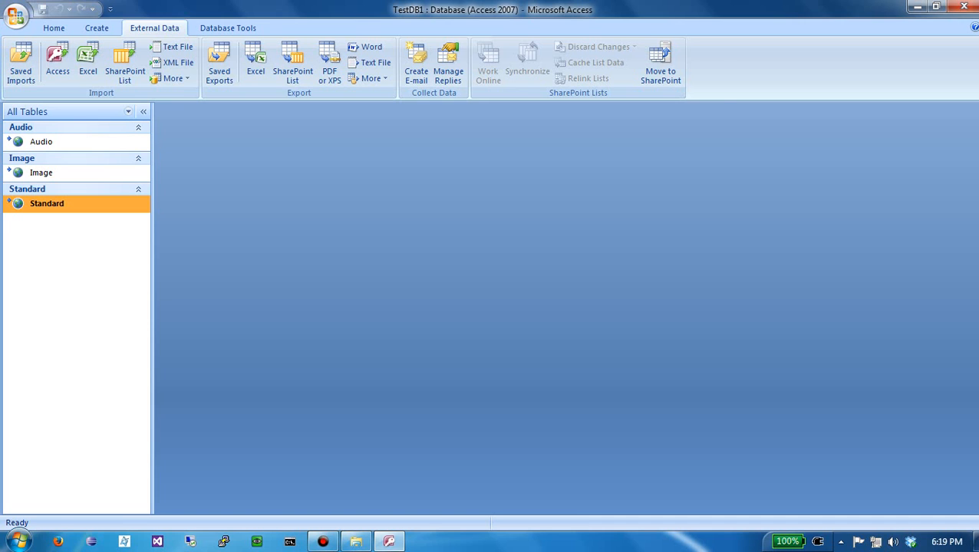
Open the linked Standard table and widen its Path column to show the full file paths.
double_click(47, 203)
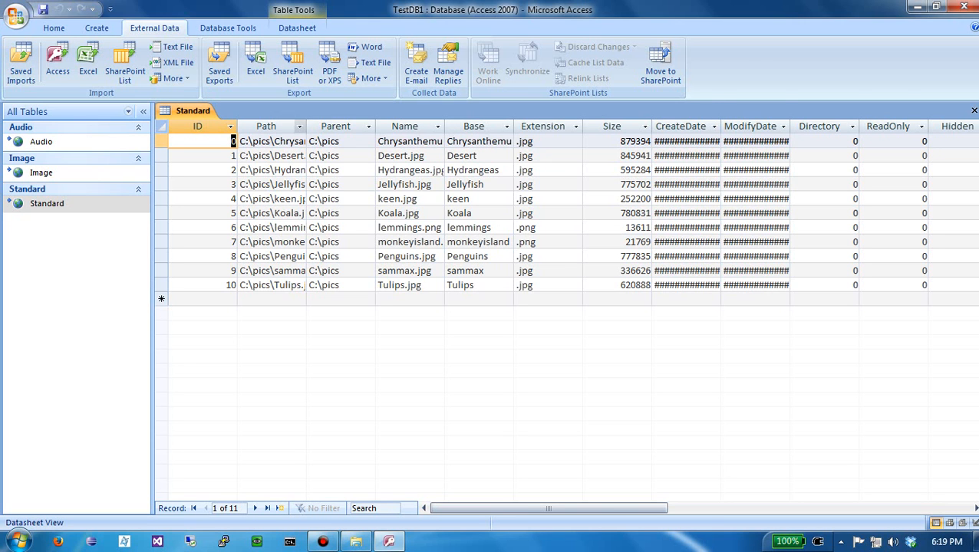
left_click_drag(307, 126, 407, 126)
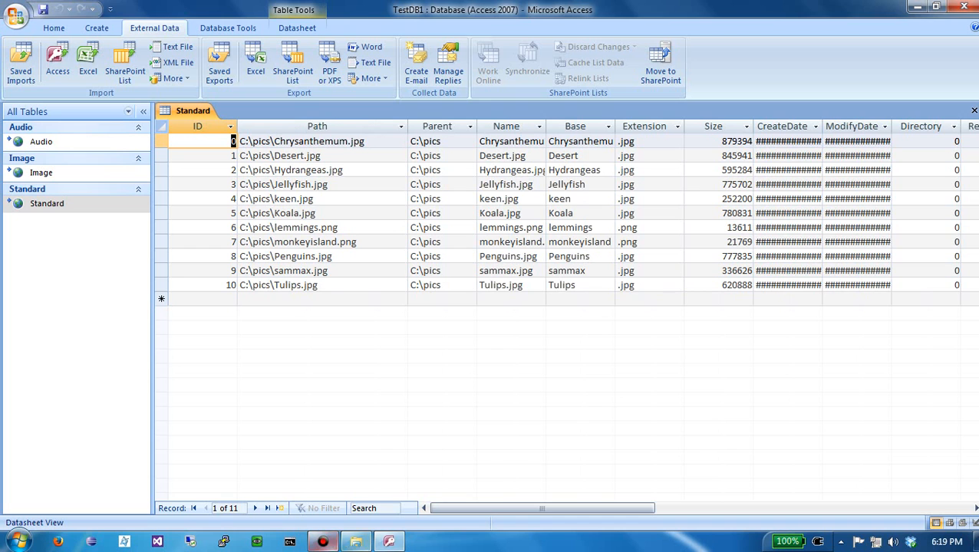
Restore the pics folder window and move it below the Standard table's records so both are visible.
left_click(356, 541)
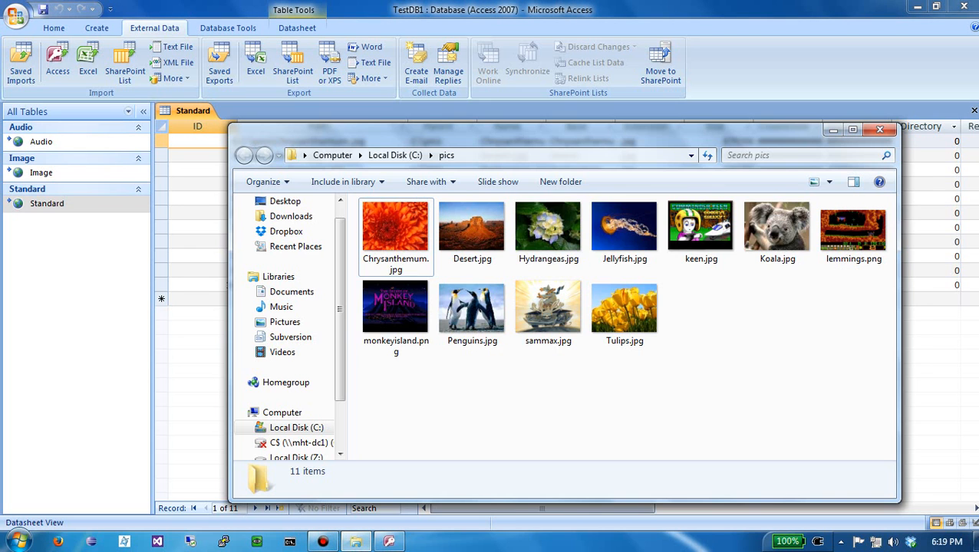
left_click_drag(442, 132, 657, 369)
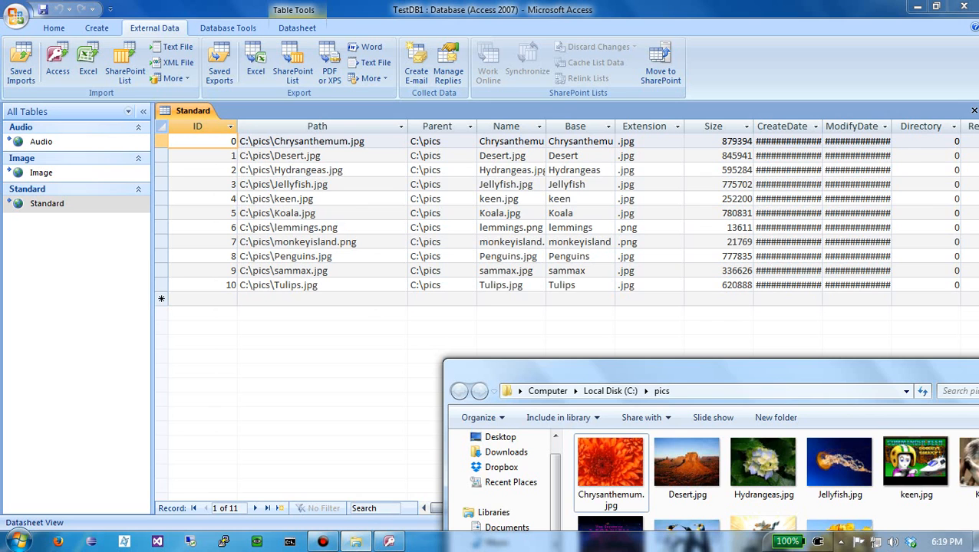
Rename keen.jpg to keen2.jpg in the pics folder window, after moving the window up to show all its files.
left_click(584, 200)
left_click(356, 542)
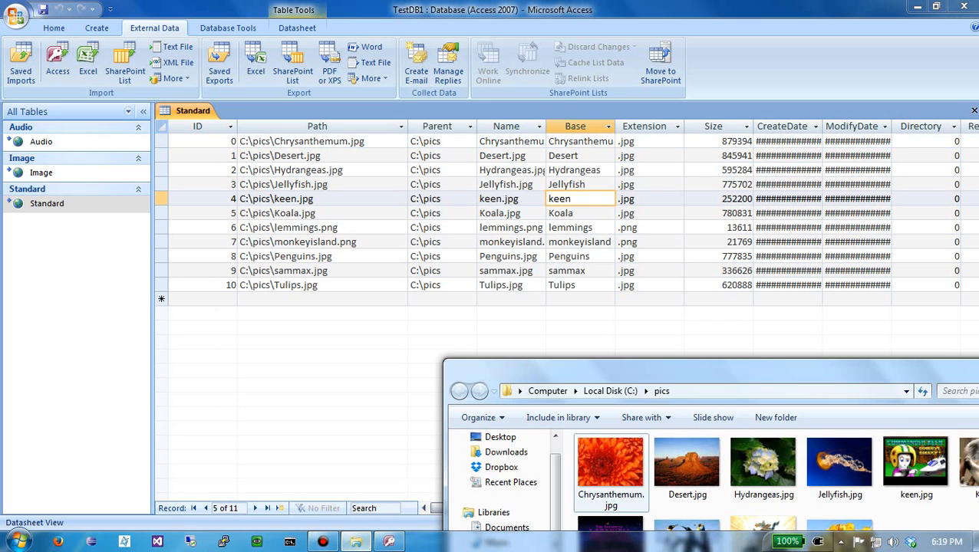
left_click_drag(661, 368, 442, 135)
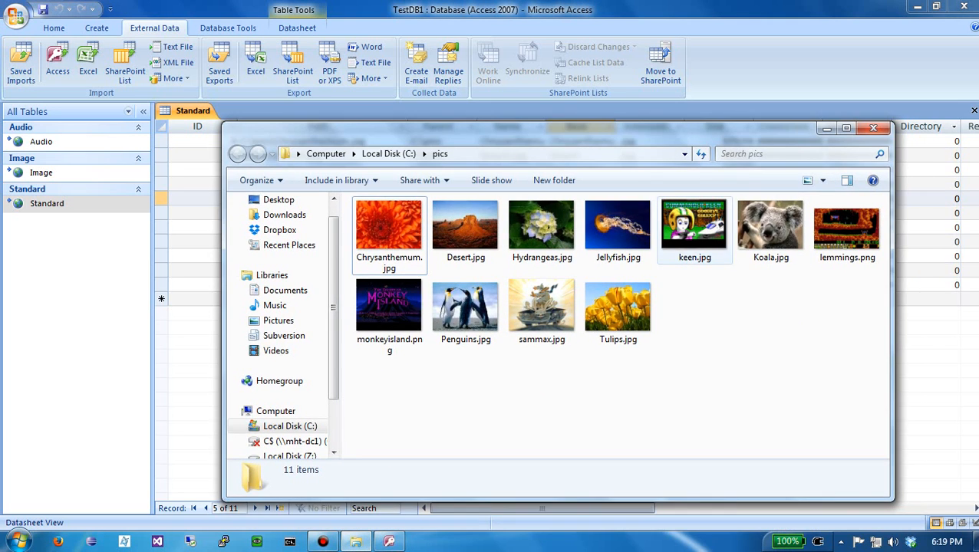
left_click(694, 227)
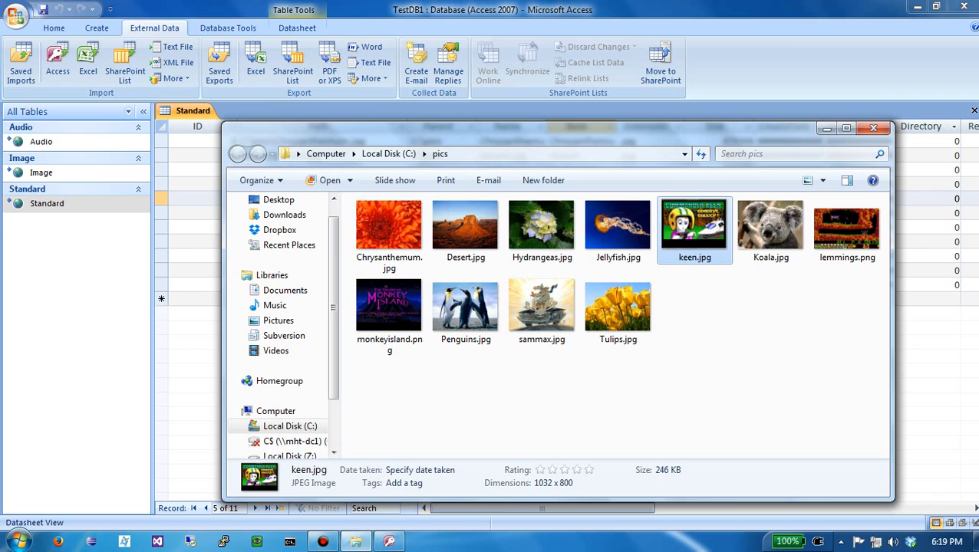
key("F2")
key("Right")
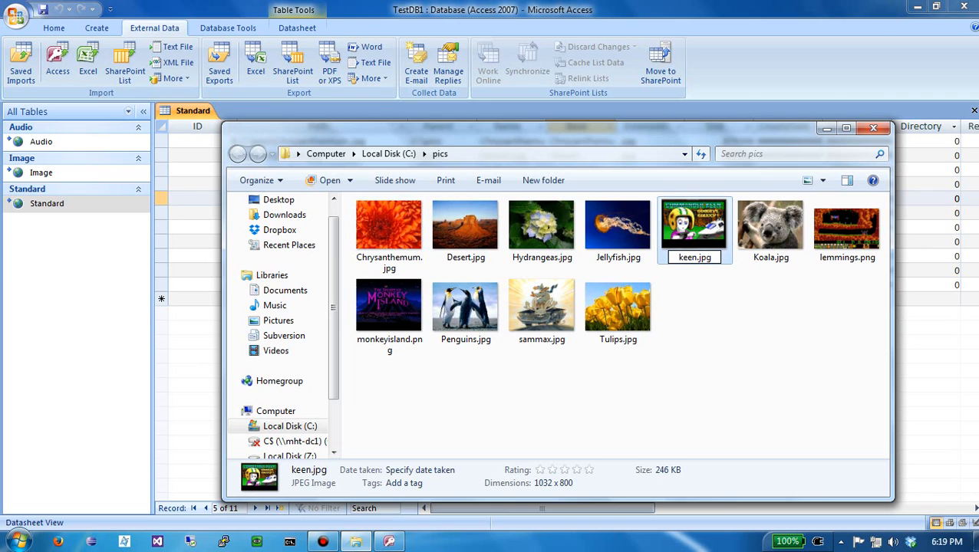
type("2")
key("Return")
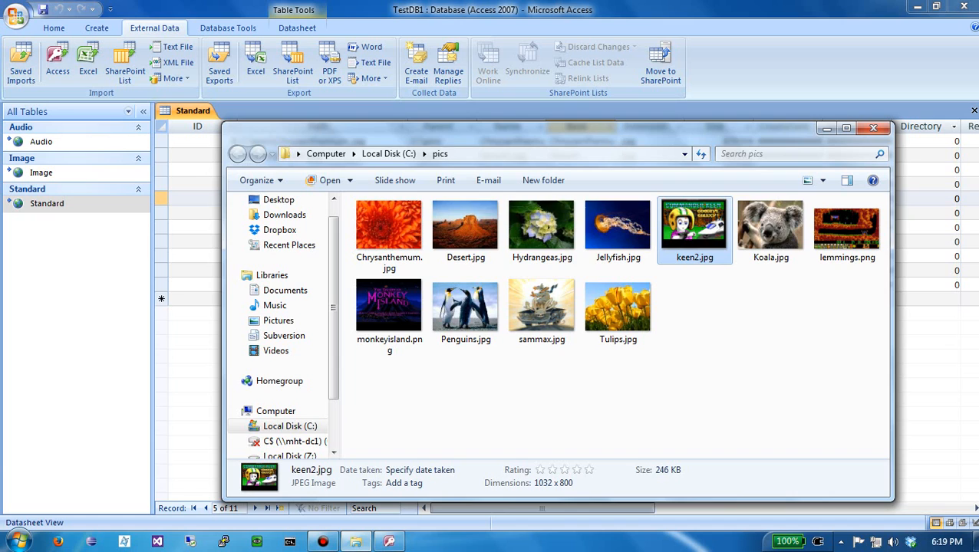
Switch back to Access and refresh the Standard table to check the renamed file's record.
key("alt+Tab")
left_click(560, 228)
key("F5")
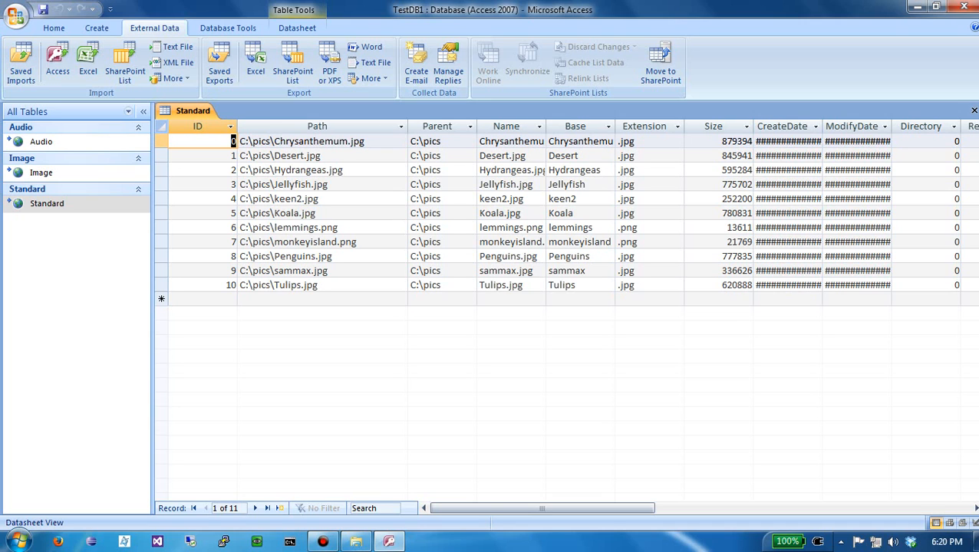
Rename keen2.jpg back to keen.jpg in the pics folder.
left_click(355, 542)
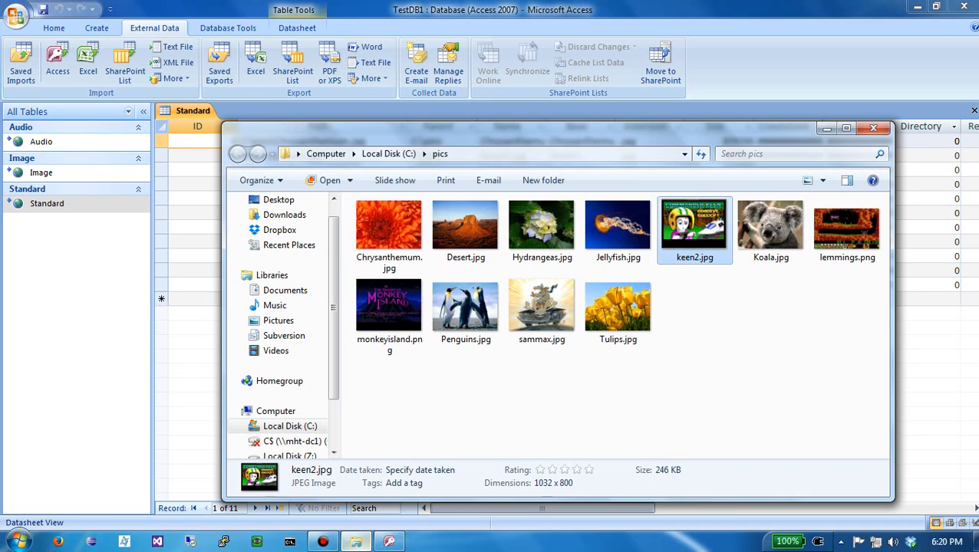
left_click(694, 257)
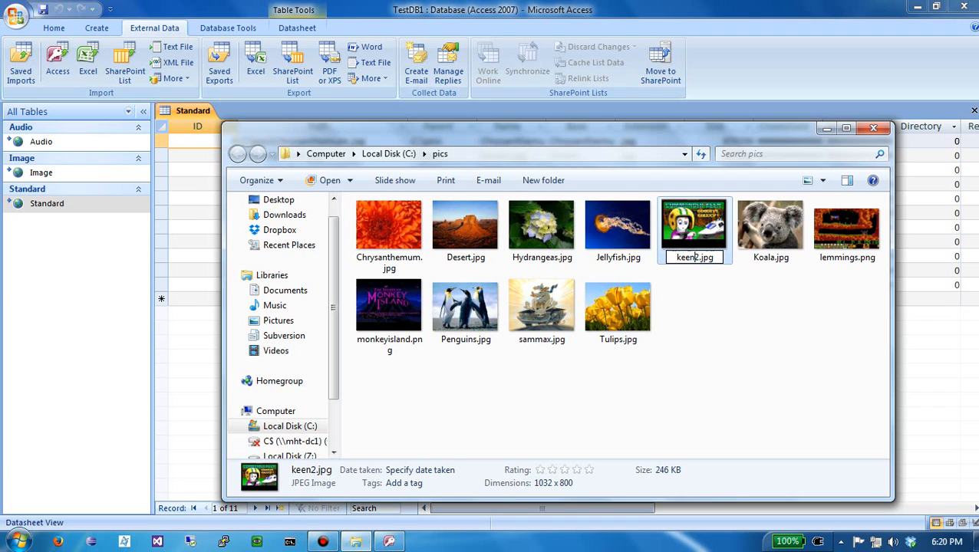
key("BackSpace")
key("Return")
Minimize the pics folder window and close the Standard table without saving its layout changes.
left_click(827, 129)
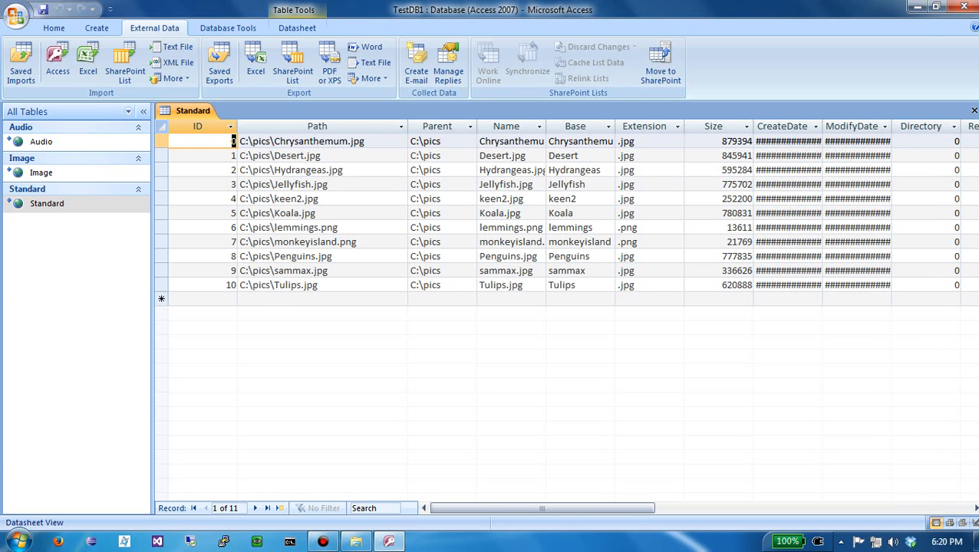
left_click(972, 111)
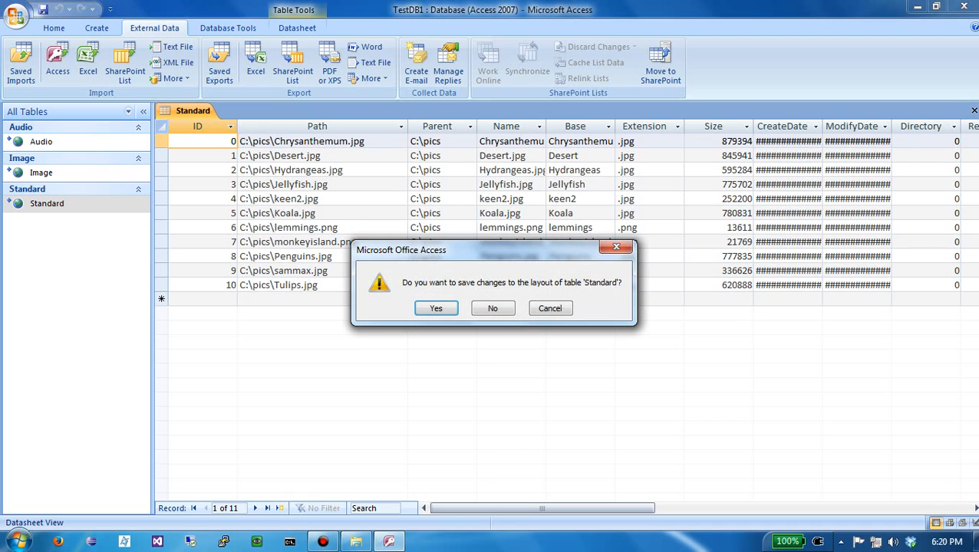
left_click(492, 308)
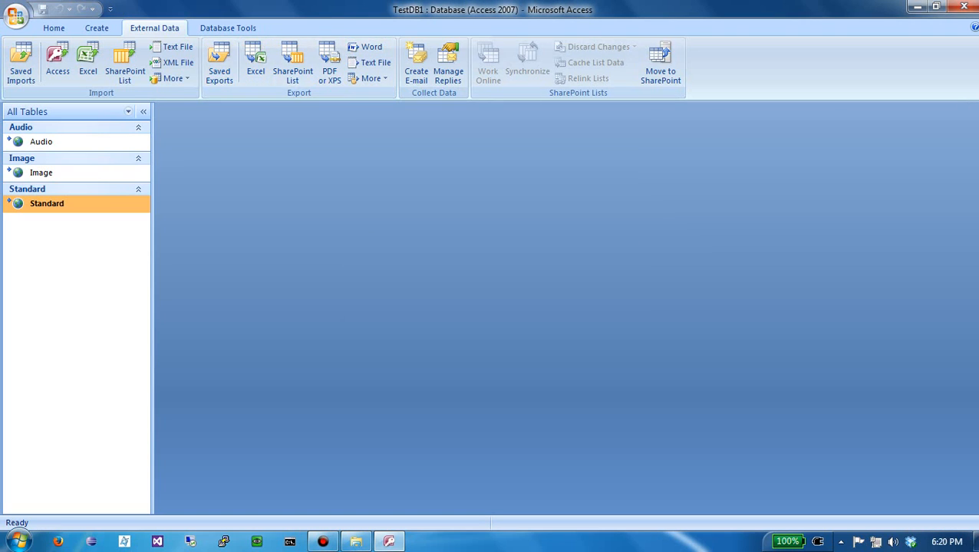
Create a new query in design view containing the Standard and Image tables.
left_click(97, 27)
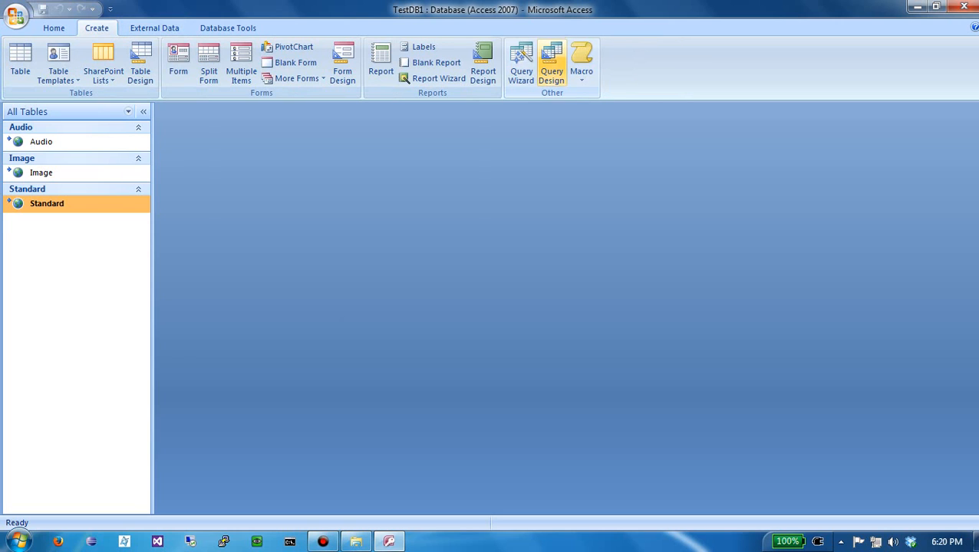
left_click(550, 65)
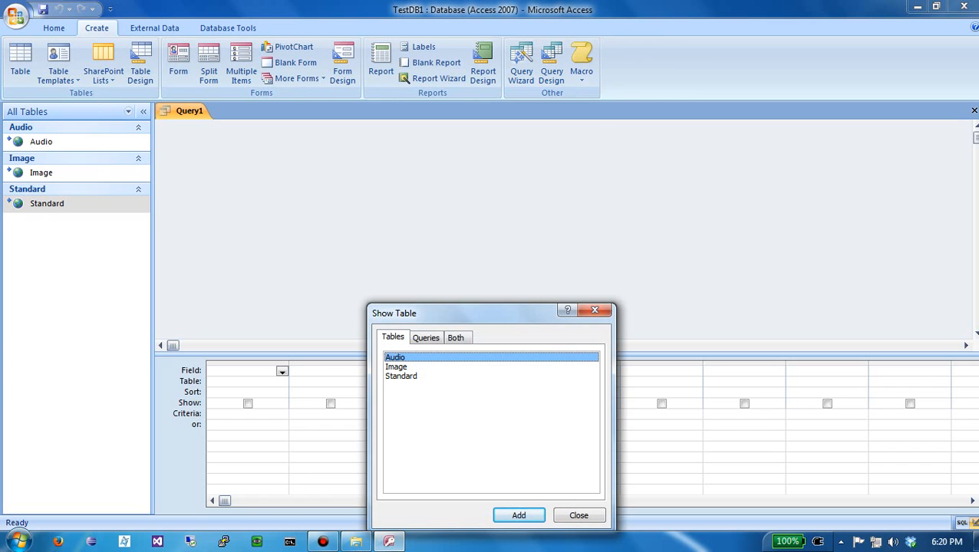
double_click(402, 376)
double_click(397, 366)
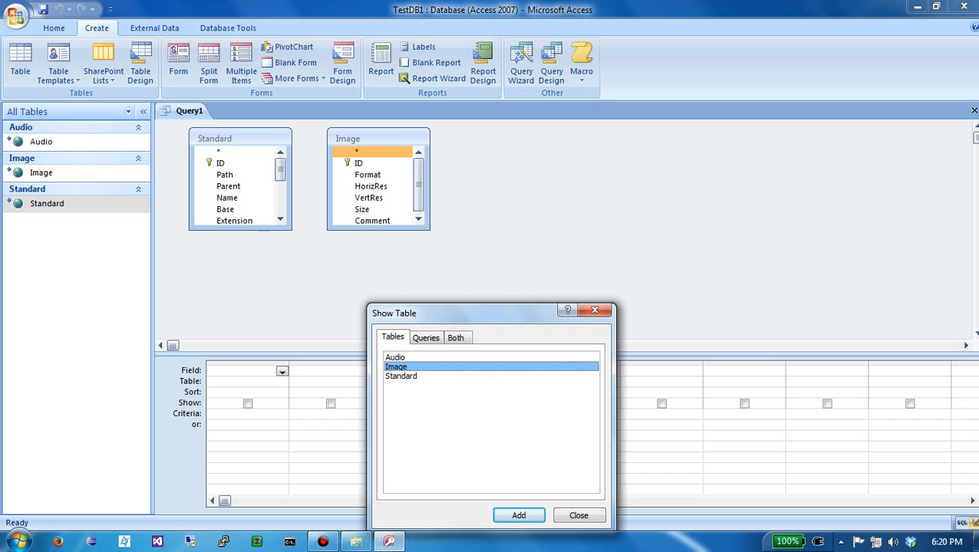
left_click(595, 310)
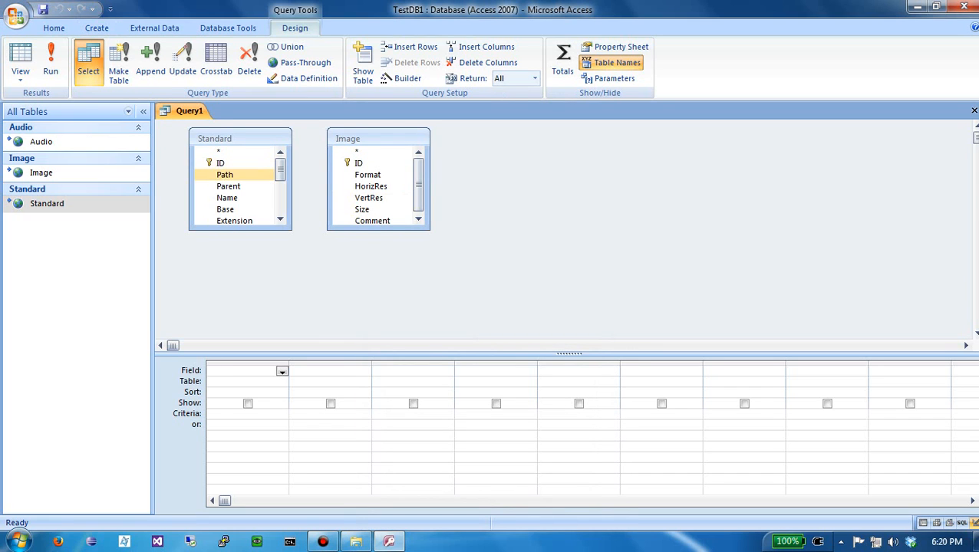
Join the Standard and Image tables on their ID fields and add Standard's Base field to the query grid.
left_click(230, 163)
left_click_drag(222, 164, 358, 164)
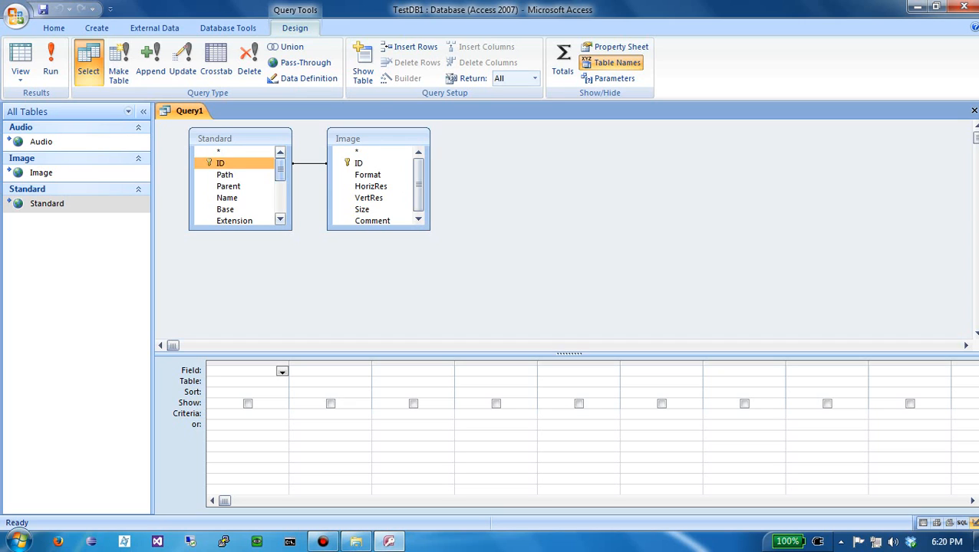
left_click_drag(280, 170, 244, 371)
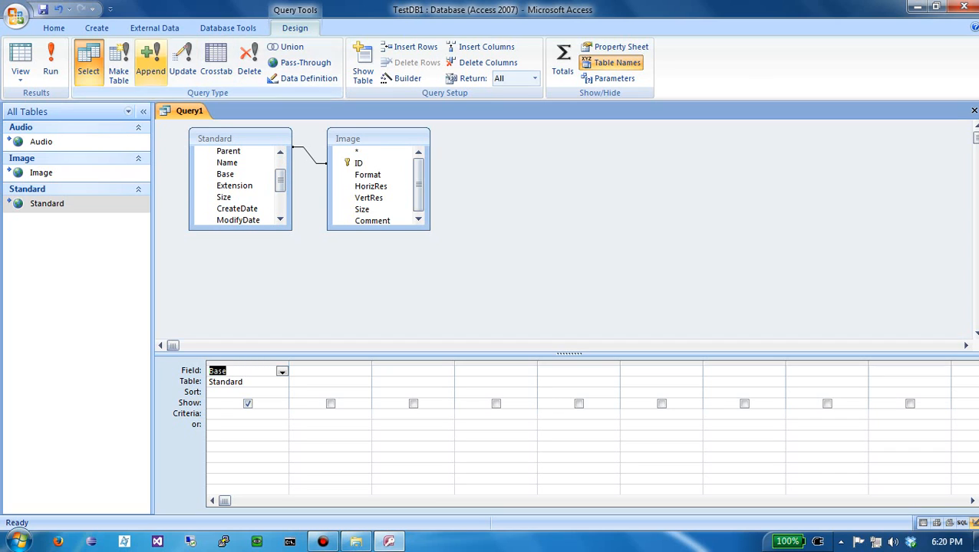
Convert the query to an update query that sets Base to [Base] & "-thumb" and run it on the linked tables.
left_click(183, 65)
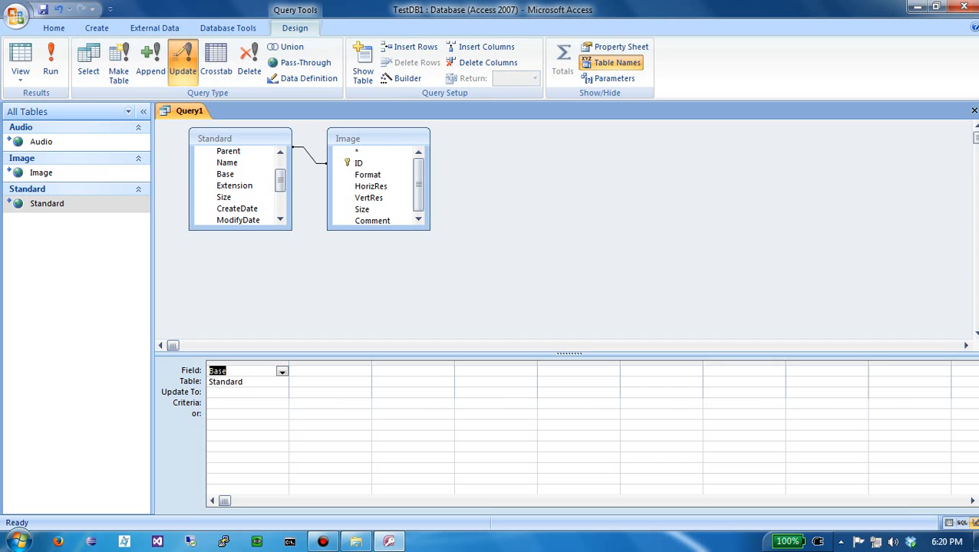
left_click(236, 392)
type("[Base] & \"-thumb")
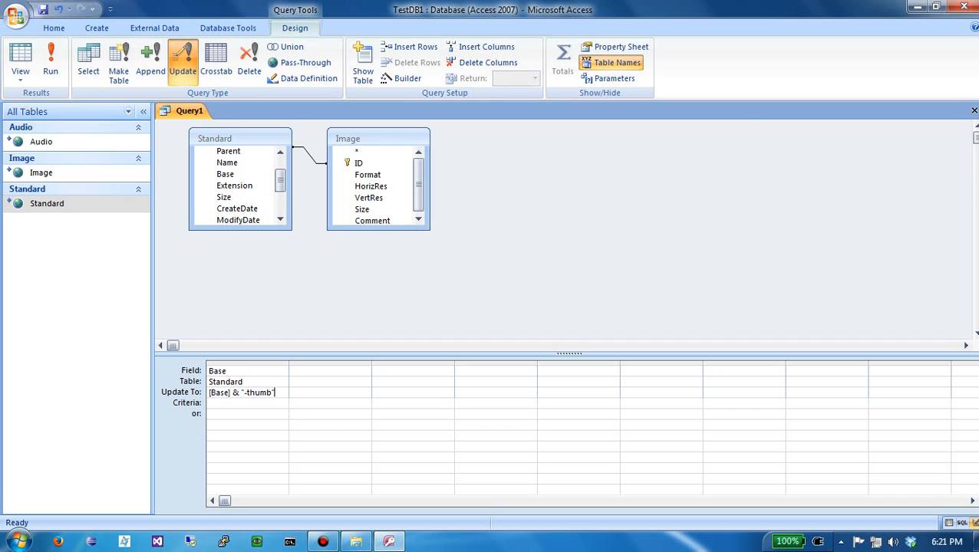
left_click(50, 60)
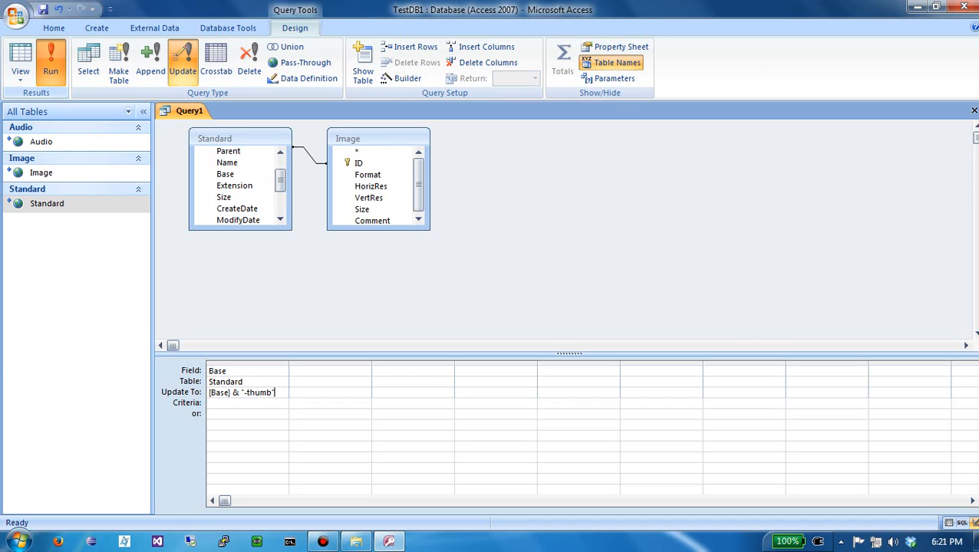
key("Return")
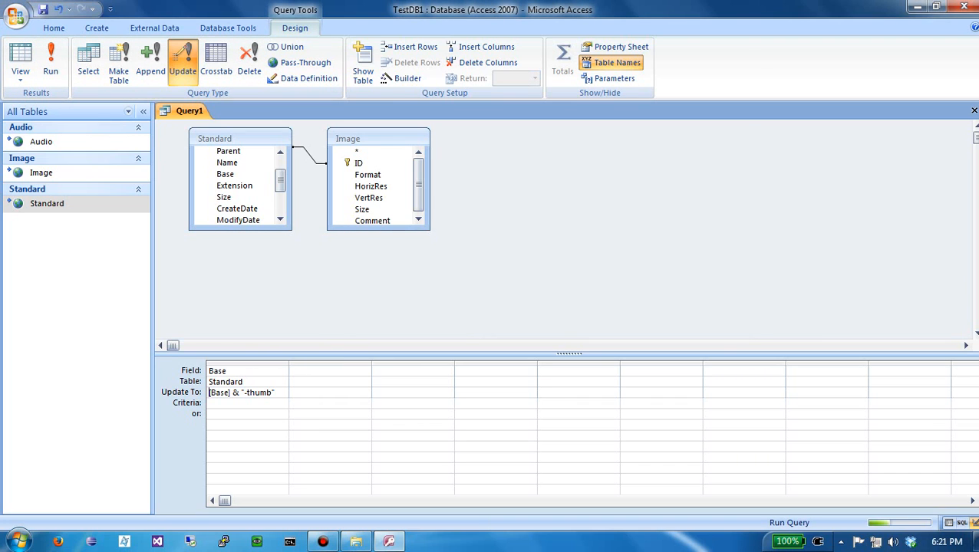
Examine the "-thumb" image copies being created in the pics folder, then close the folder window.
left_click(356, 542)
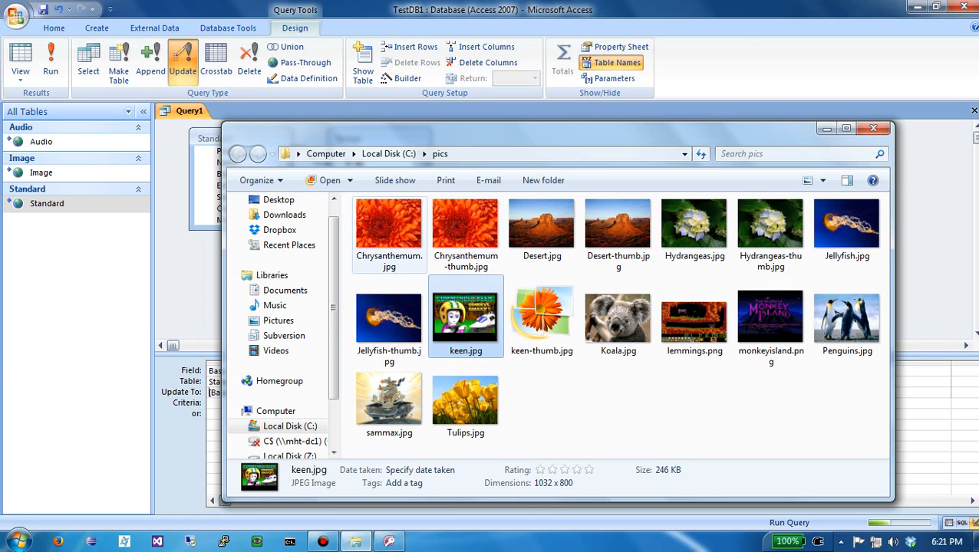
left_click(465, 230)
left_click(542, 230)
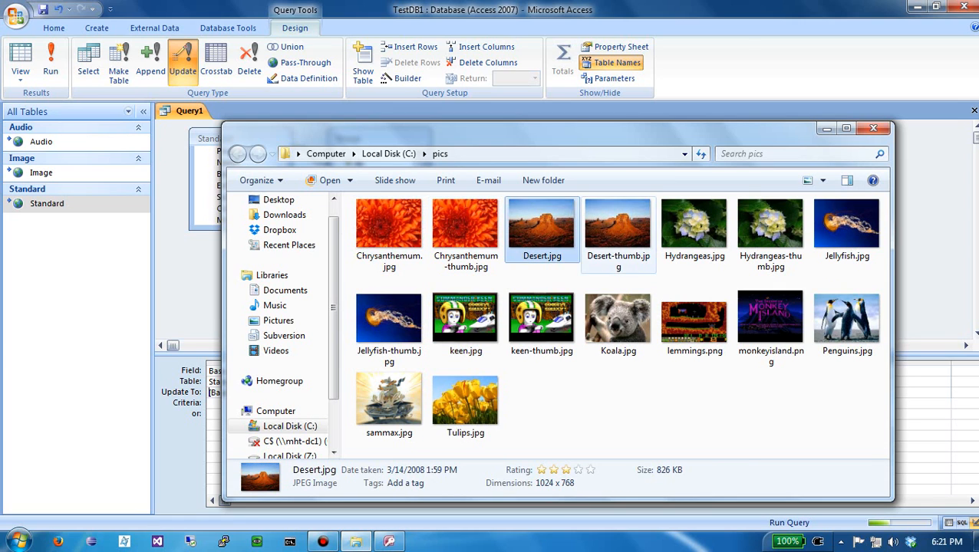
left_click(618, 230)
left_click(695, 230)
left_click(770, 230)
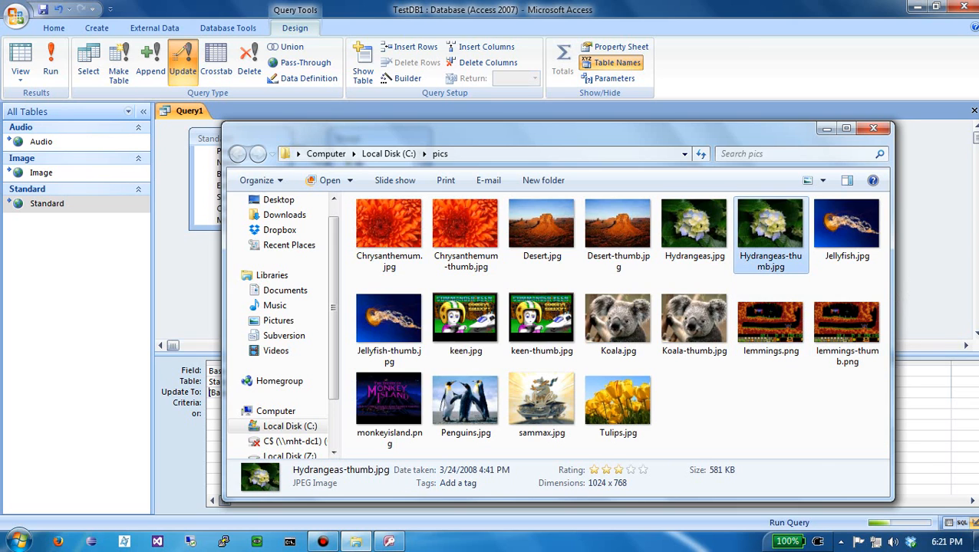
left_click_drag(606, 129, 579, 255)
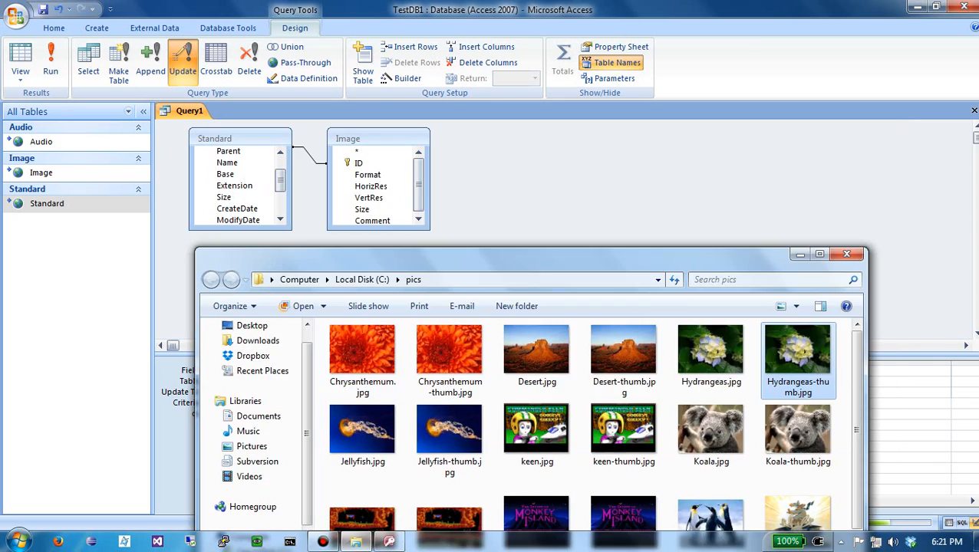
left_click(847, 254)
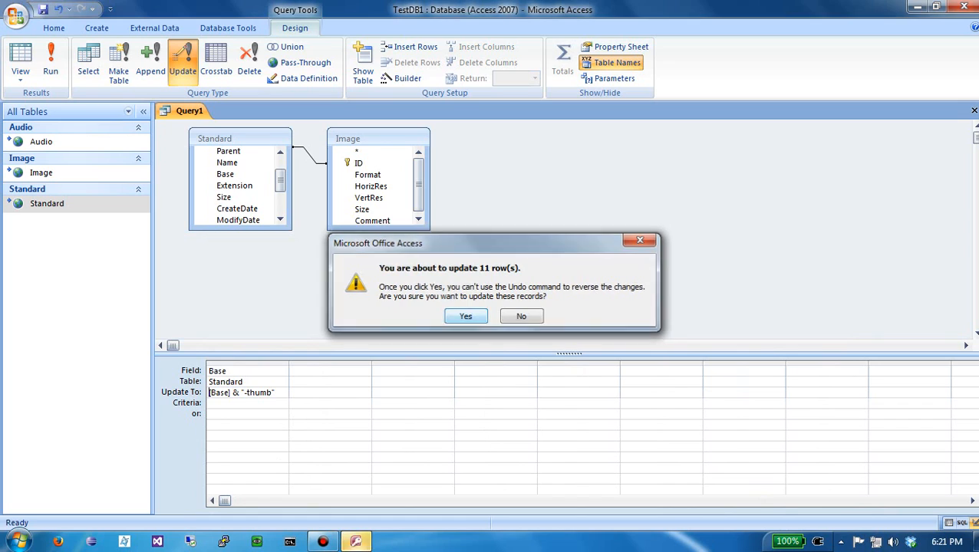
Confirm the pending row update and remove the Base column from the query grid.
key("Return")
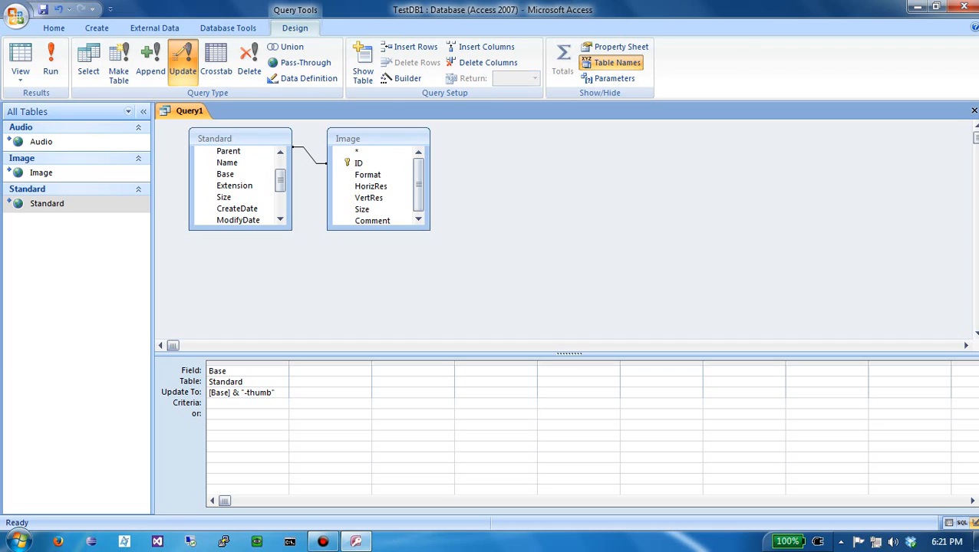
left_click(247, 363)
key("Delete")
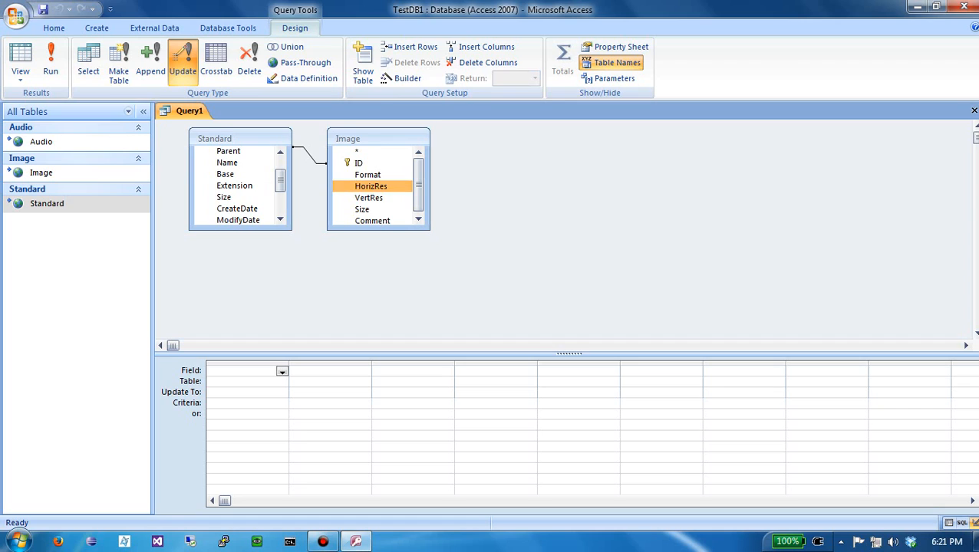
Add Image's HorizRes and VertRes and Standard's Base to the query grid, with the criterion Like "%thumb%" on Base.
double_click(370, 186)
left_click_drag(368, 198, 329, 371)
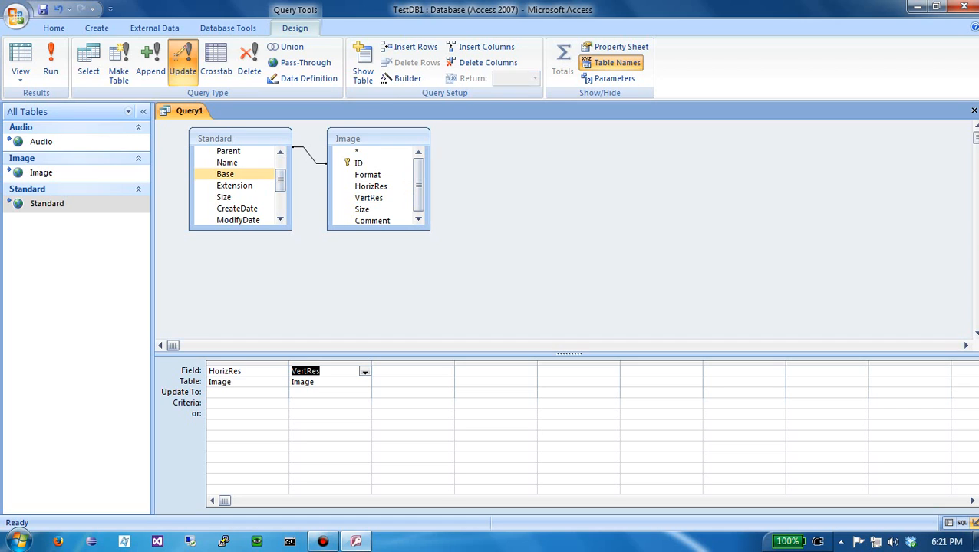
left_click(225, 174)
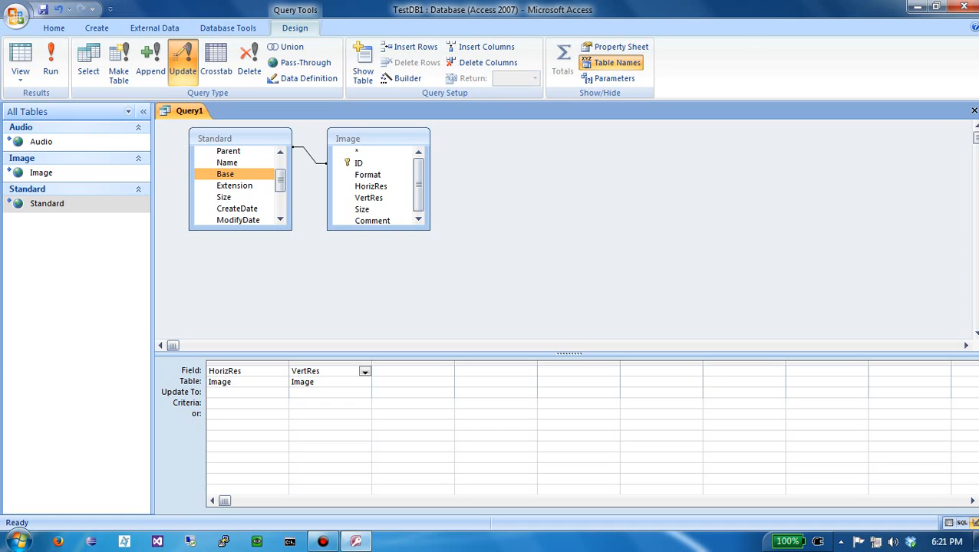
left_click_drag(225, 174, 407, 372)
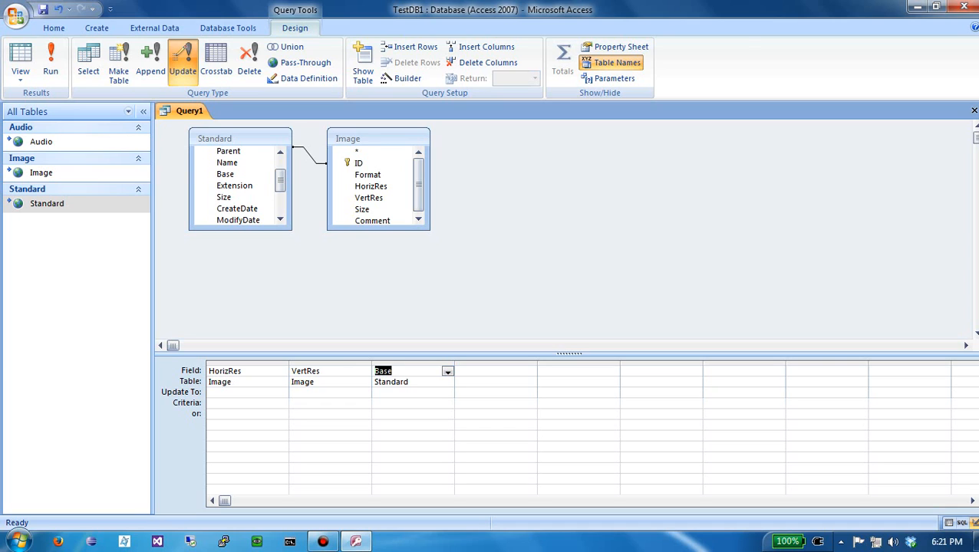
left_click(406, 403)
type("like ")
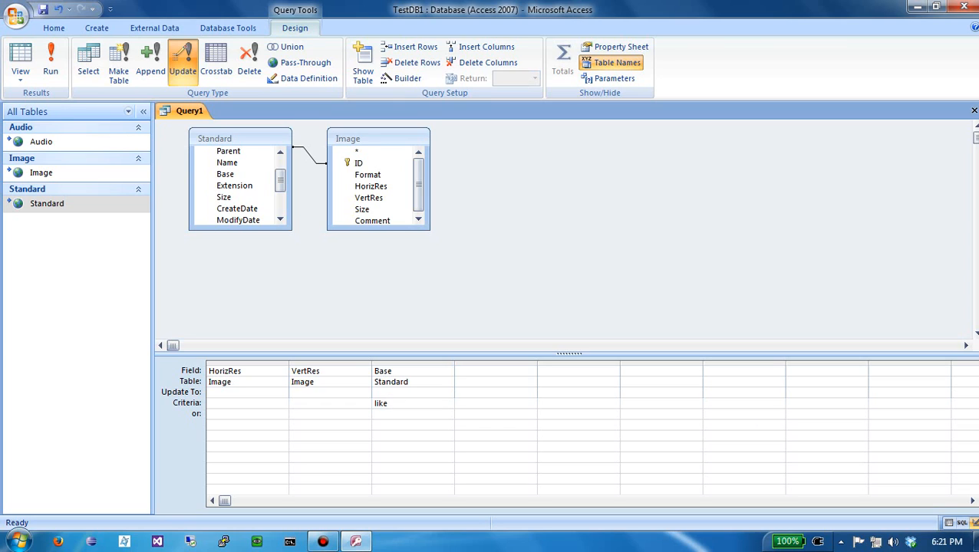
type("%thumb%")
Set both HorizRes and VertRes to update to 100 and run the update query on the linked tables.
left_click(324, 392)
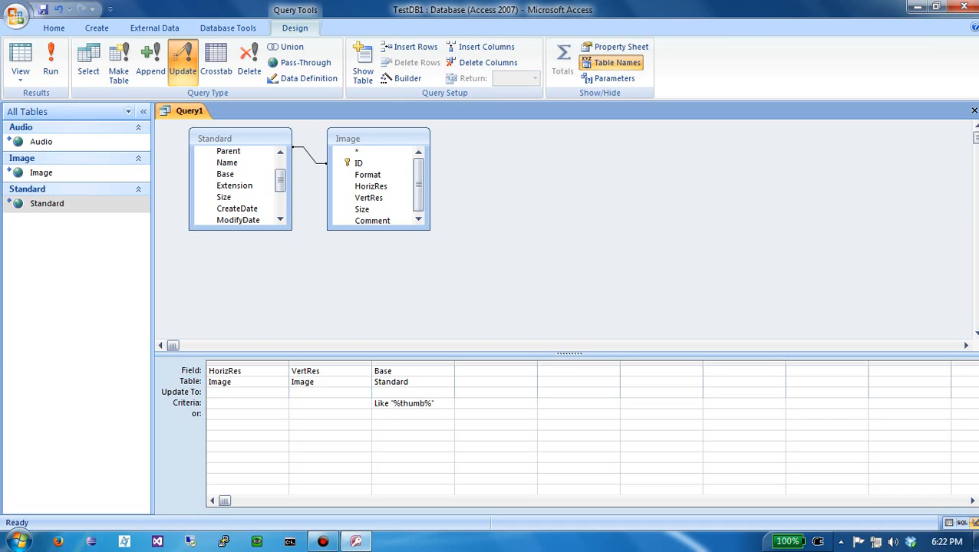
type("100")
key("Tab")
type("100")
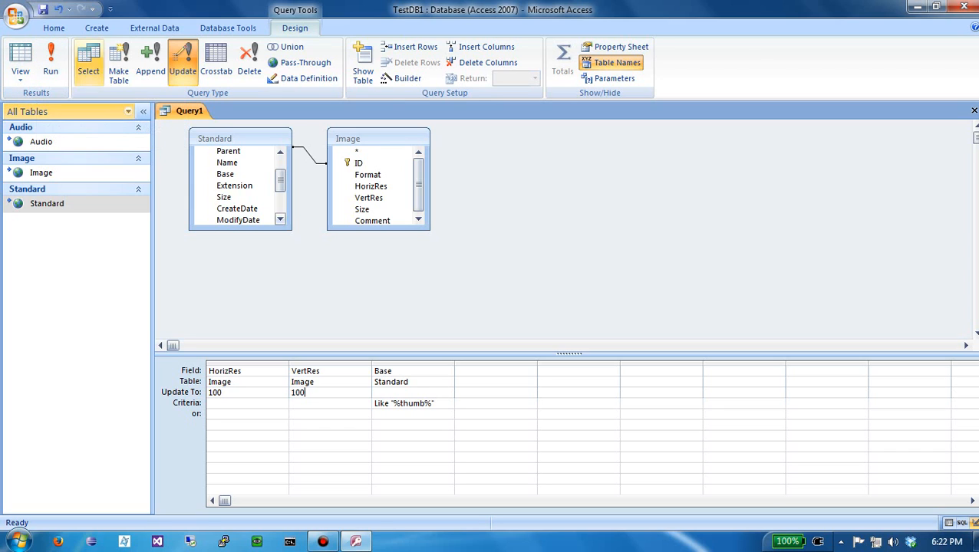
left_click(50, 65)
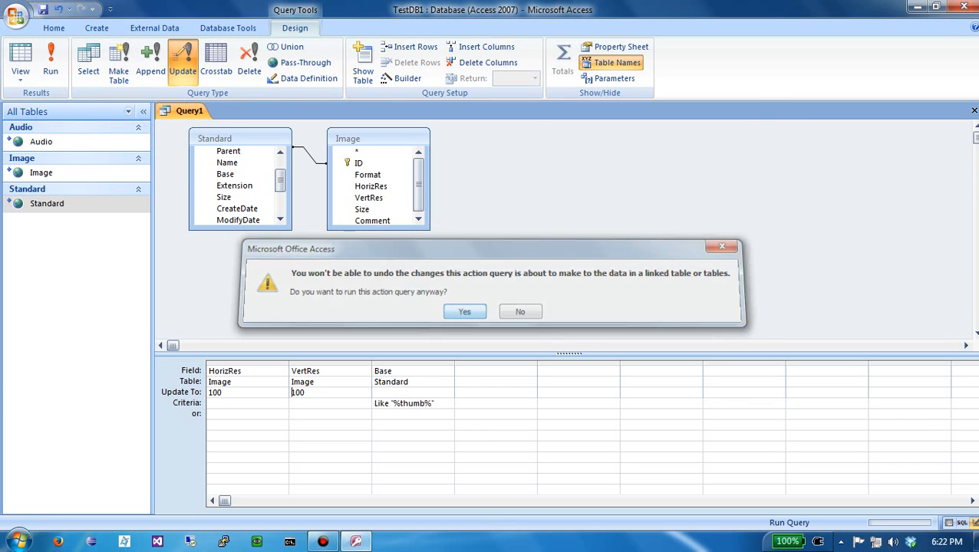
left_click(463, 310)
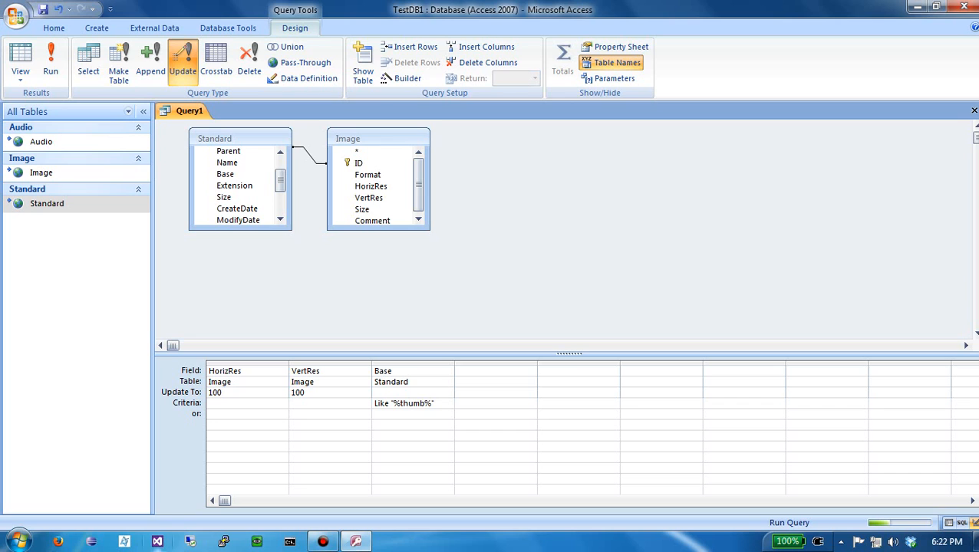
Open the C:\pics folder and view keen.jpg and keen-thumb.jpg one after the other to compare their image sizes.
left_click(18, 541)
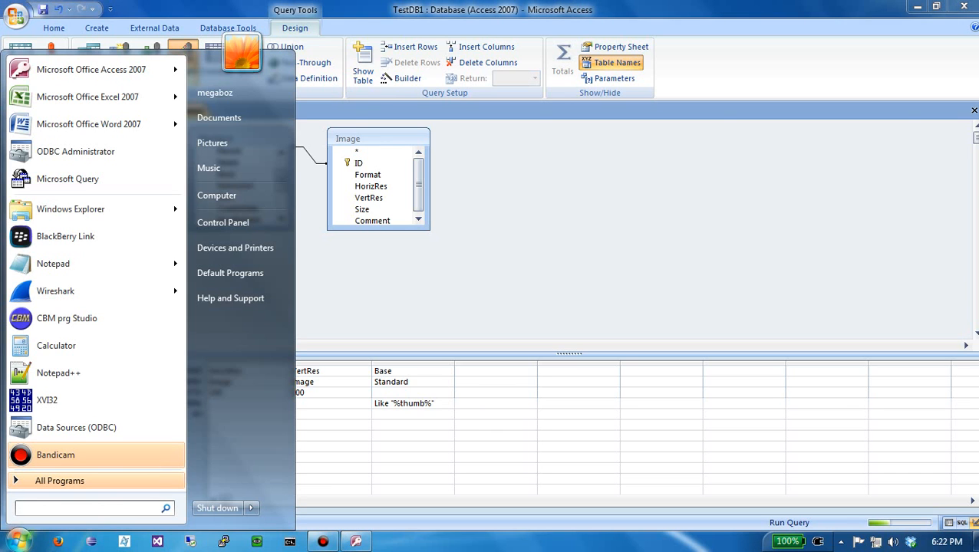
type("C:\\pics")
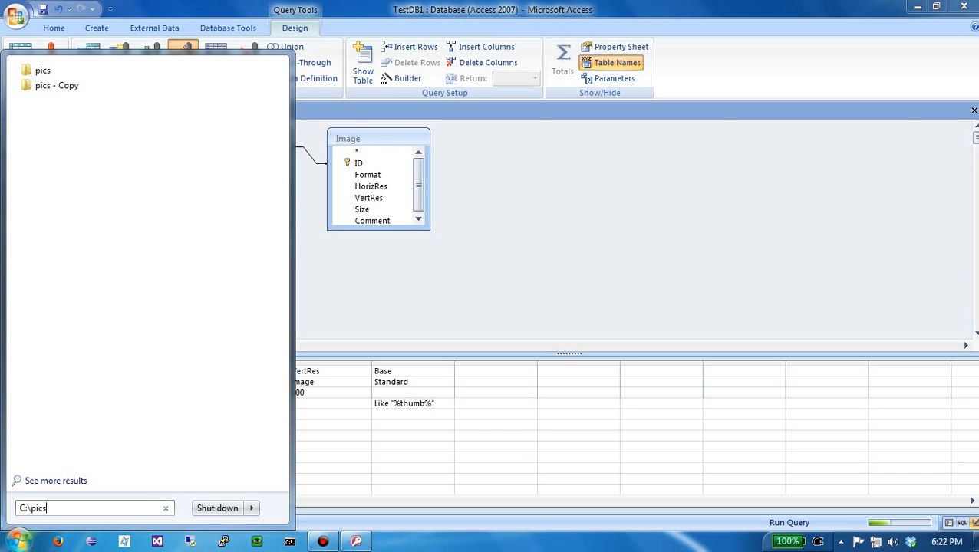
key("Return")
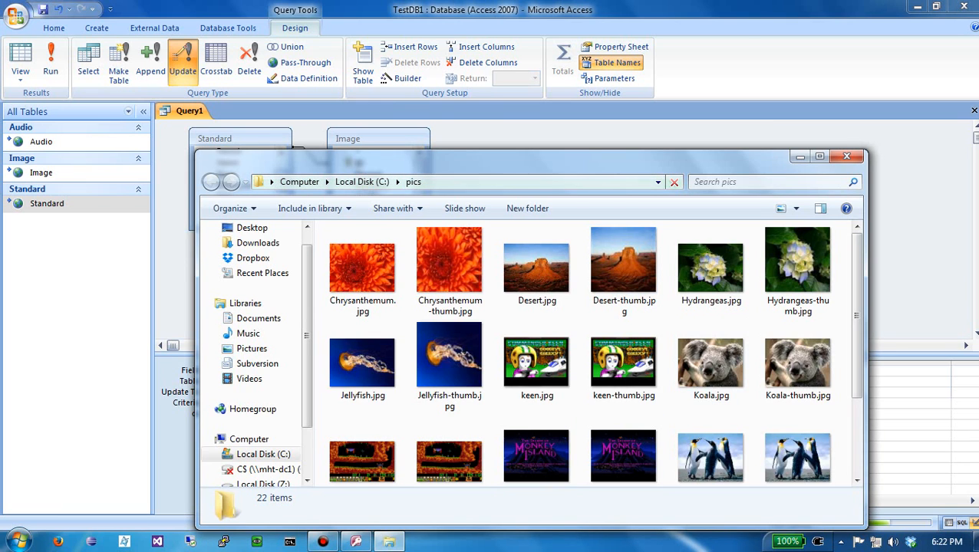
left_click_drag(587, 158, 592, 310)
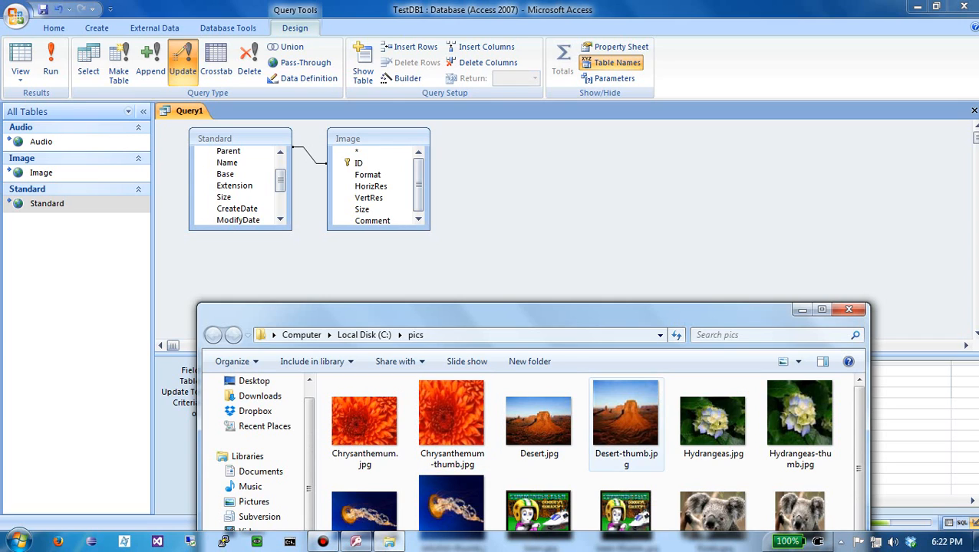
left_click(537, 503)
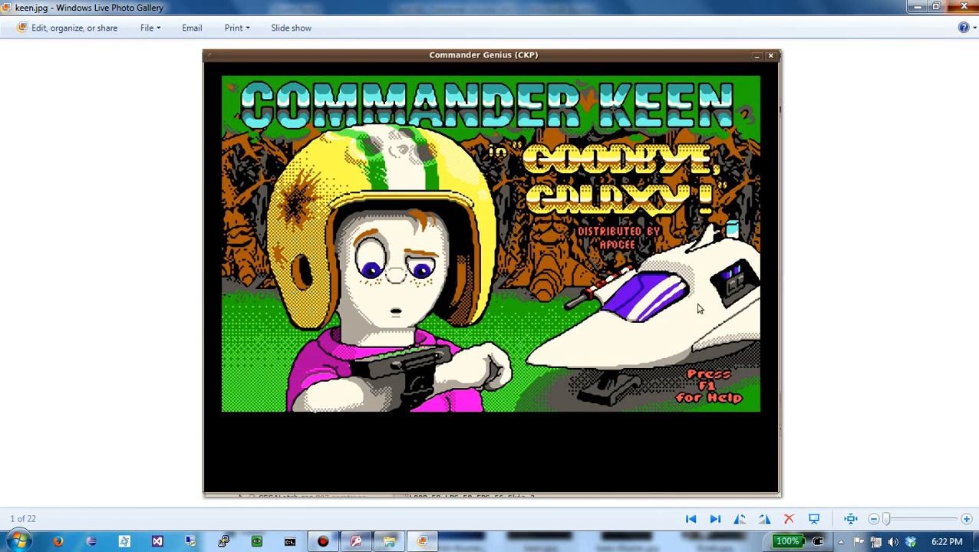
left_click(964, 6)
left_click(642, 484)
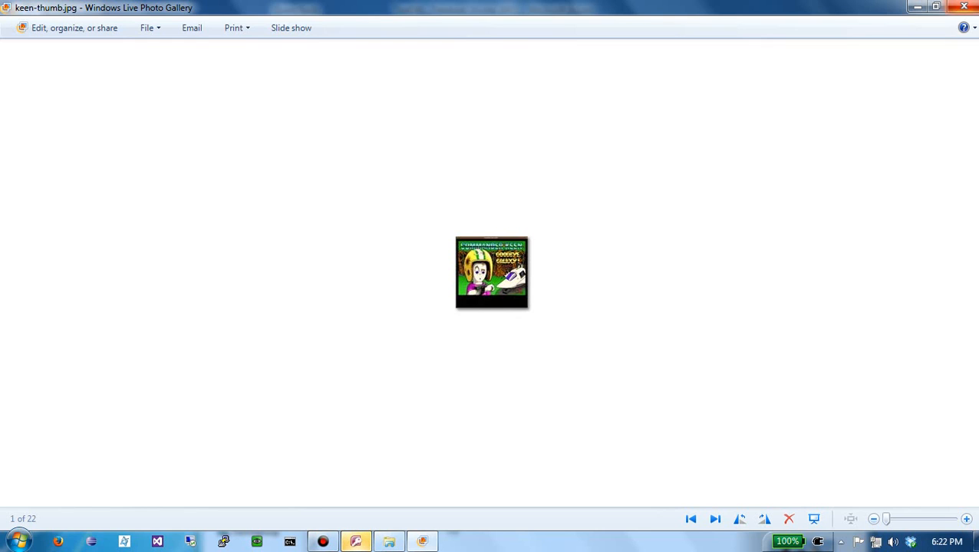
left_click(964, 6)
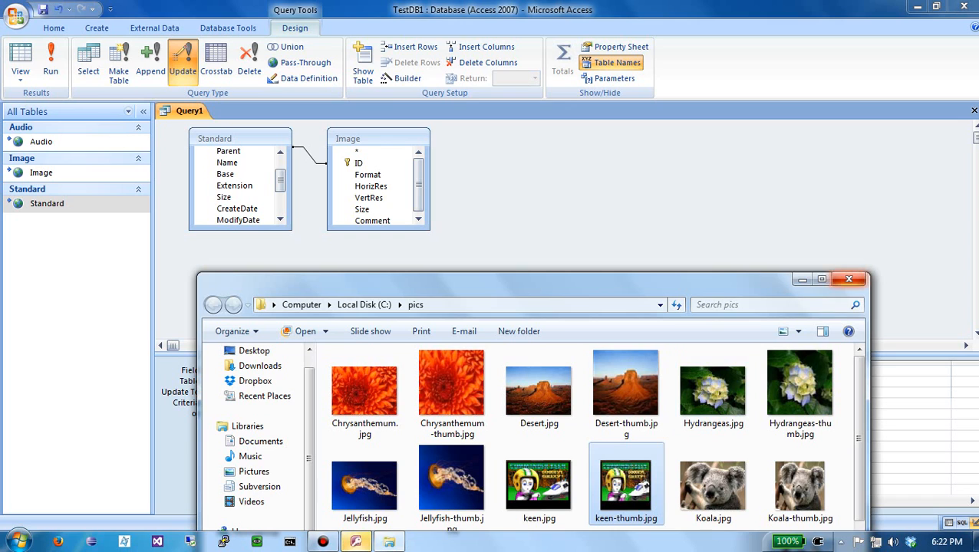
Close the pics folder window and confirm the pending row update in Access.
left_click(848, 279)
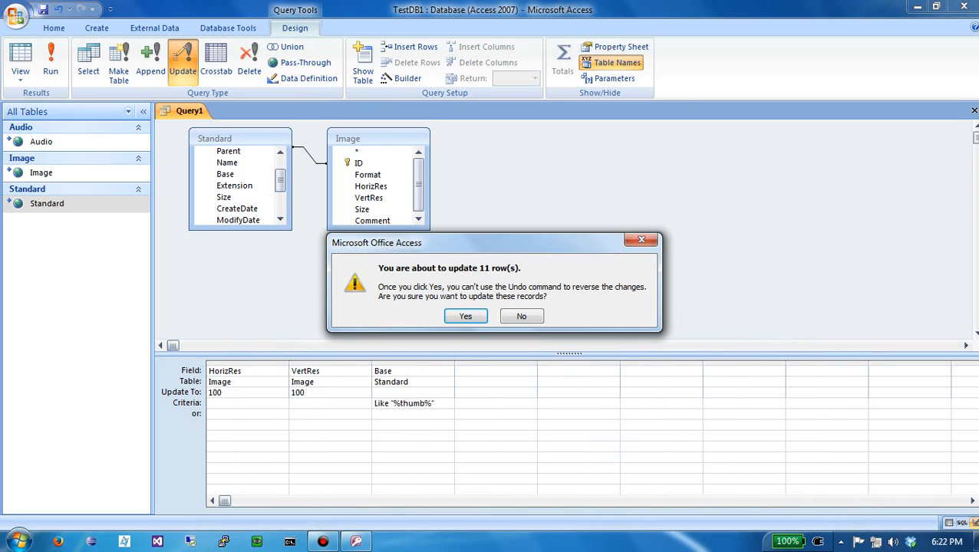
key("Return")
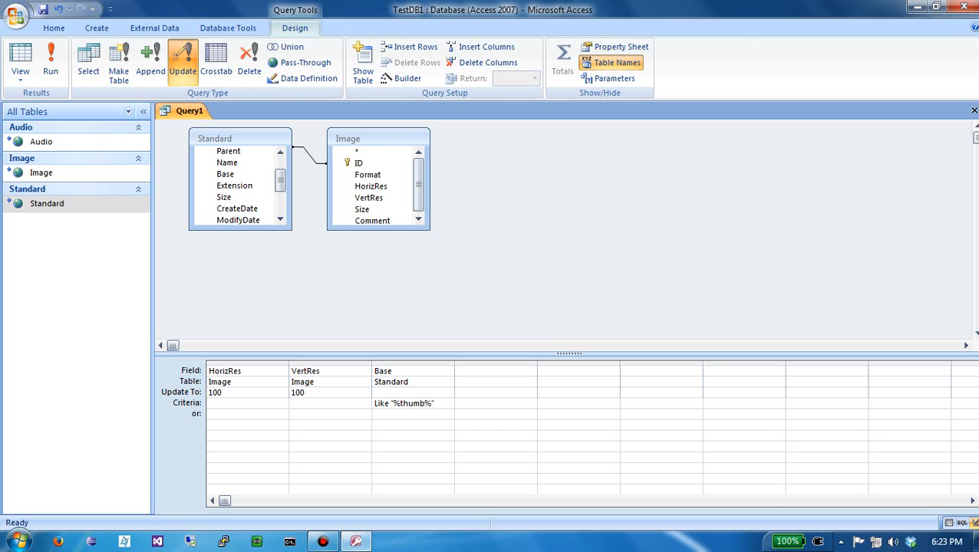
left_click(841, 542)
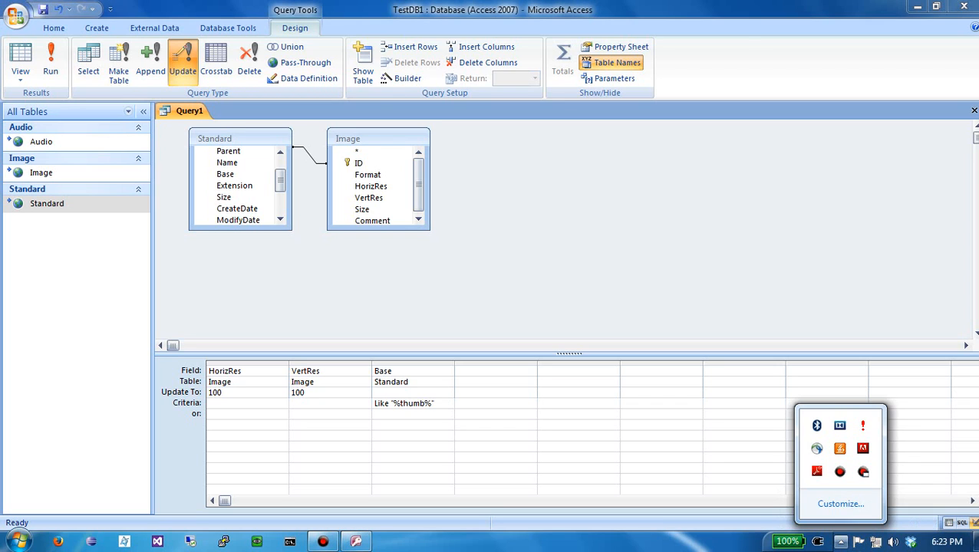
left_click(839, 472)
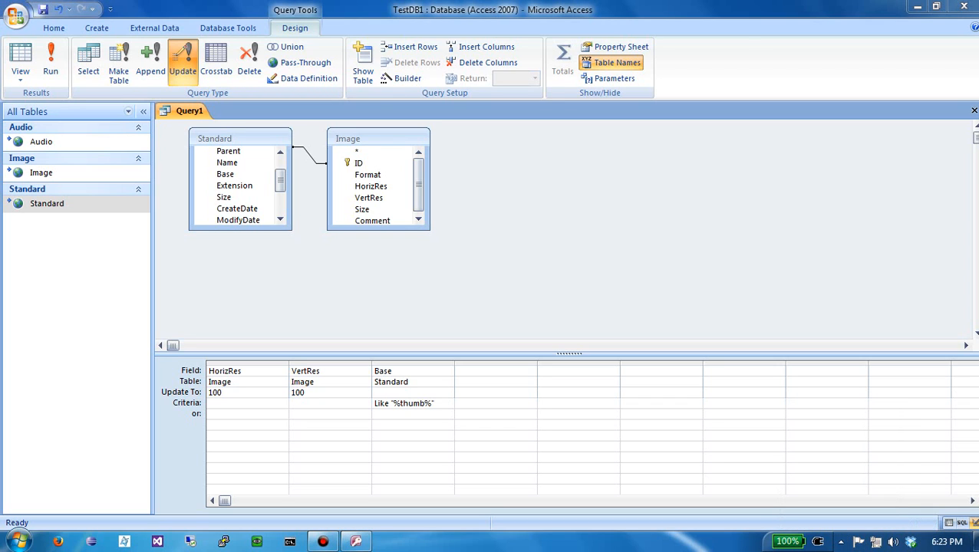